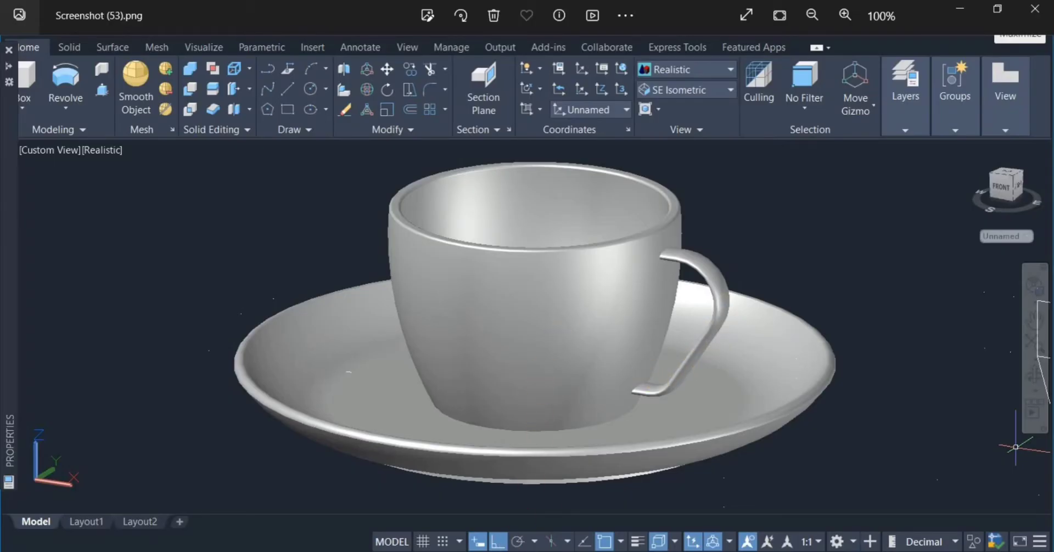
# - Switch from the rendered cup and saucer image to the AutoCAD drawing with the dimensioned saucer and cup profiles
pyautogui.moveTo(502, 551)
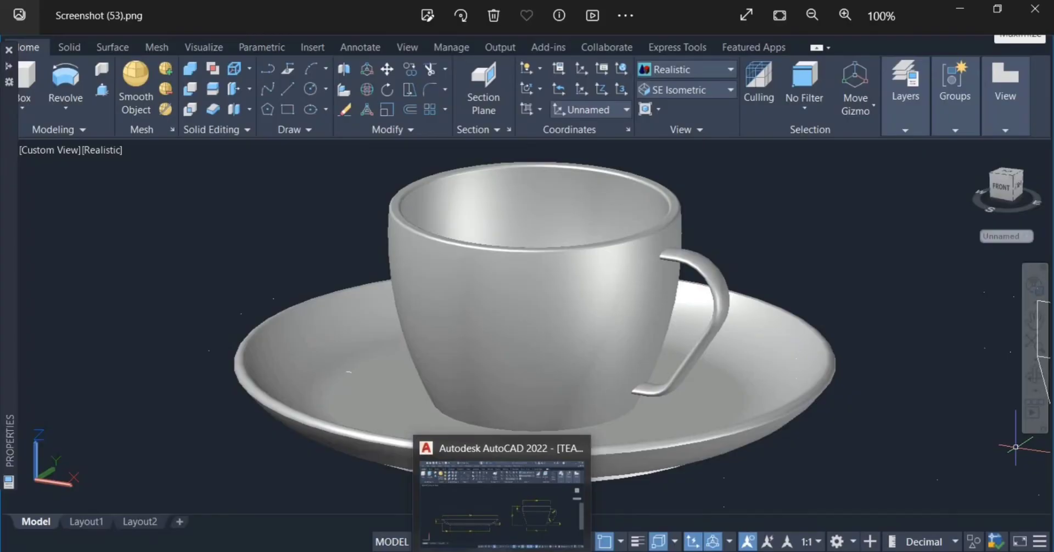
pyautogui.click(502, 551)
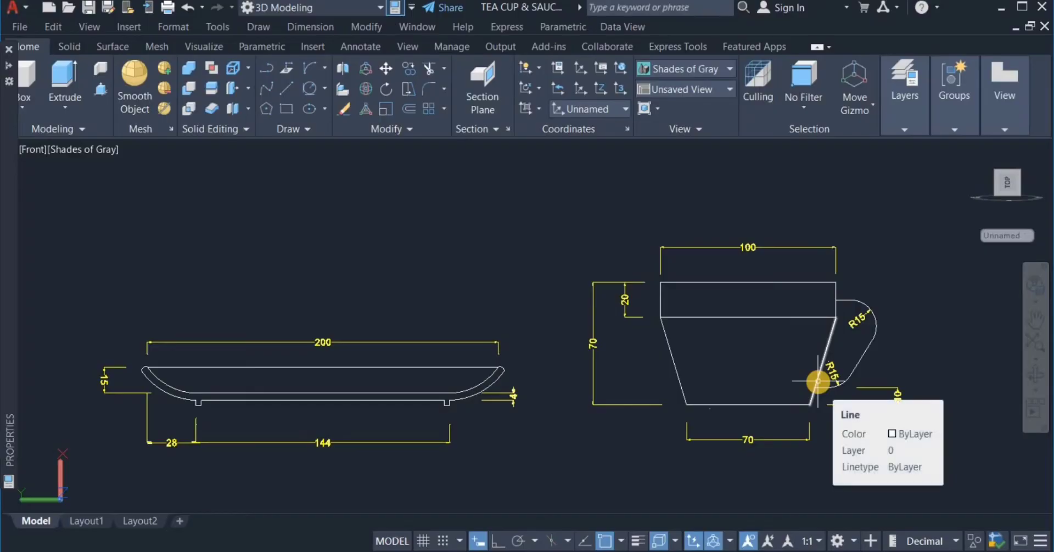
pyautogui.click(818, 382)
pyautogui.click(852, 351)
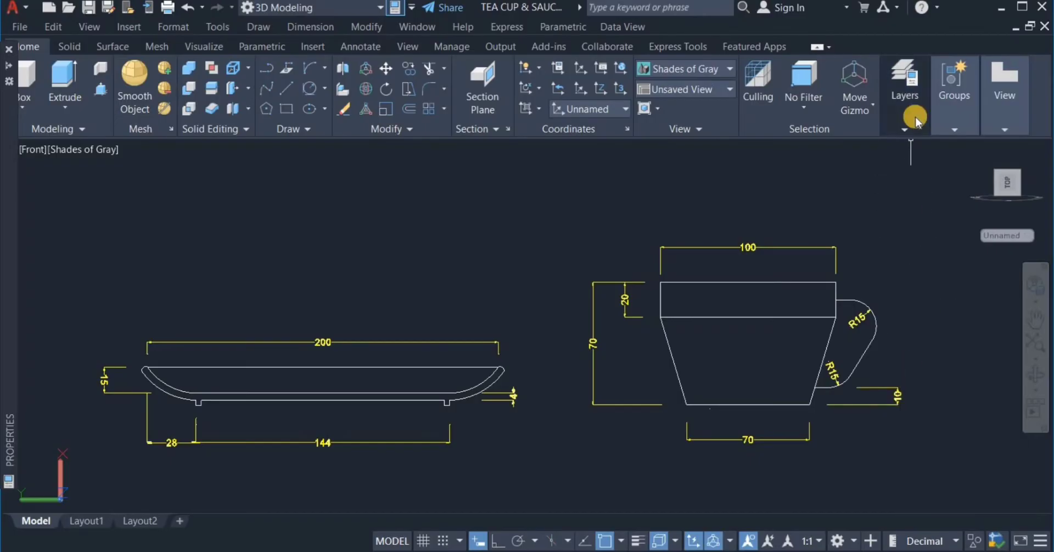
# - Turn off the DIMENSIONS layer to hide the dimensions of both profiles
pyautogui.click(906, 130)
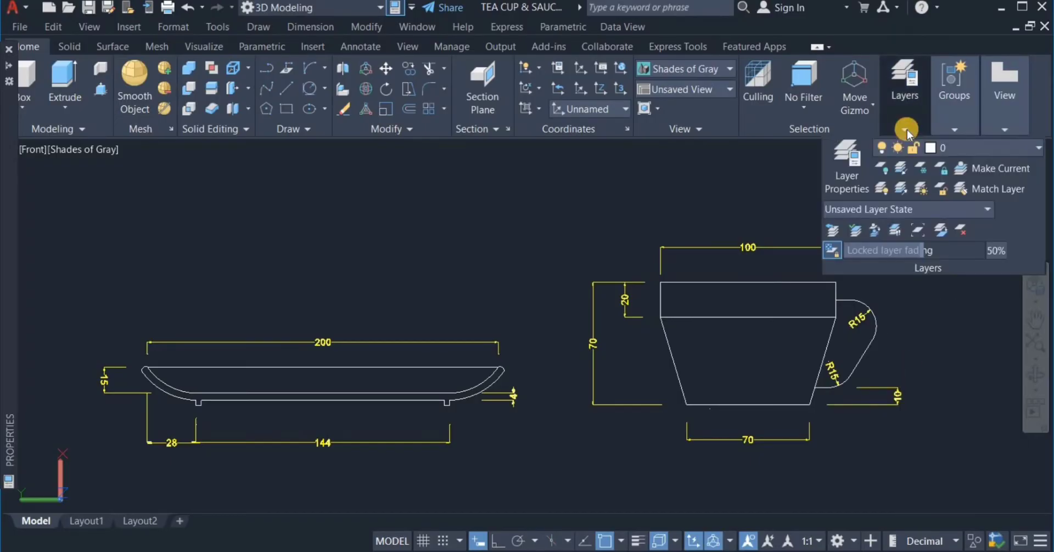
pyautogui.click(1039, 148)
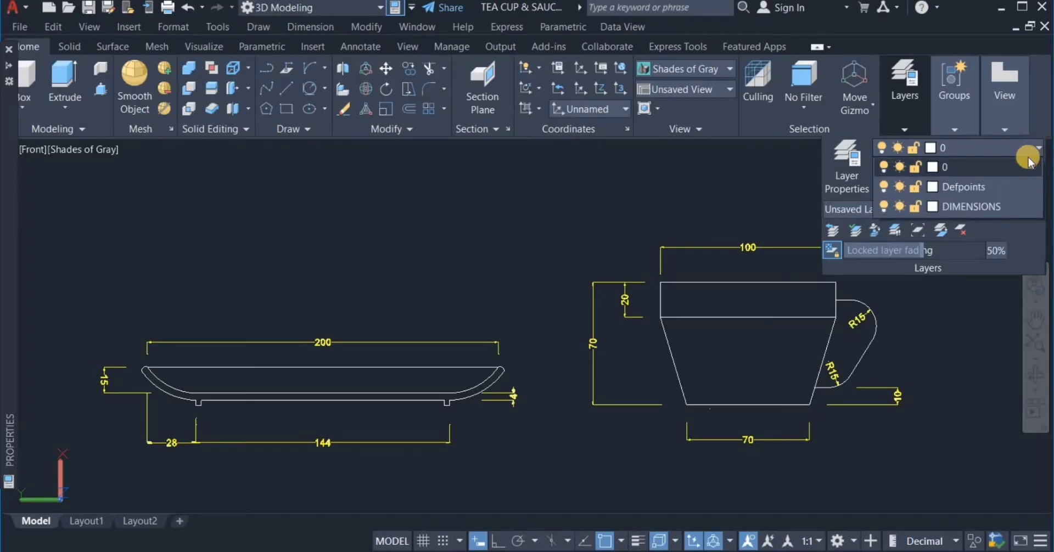
pyautogui.click(885, 206)
pyautogui.click(868, 431)
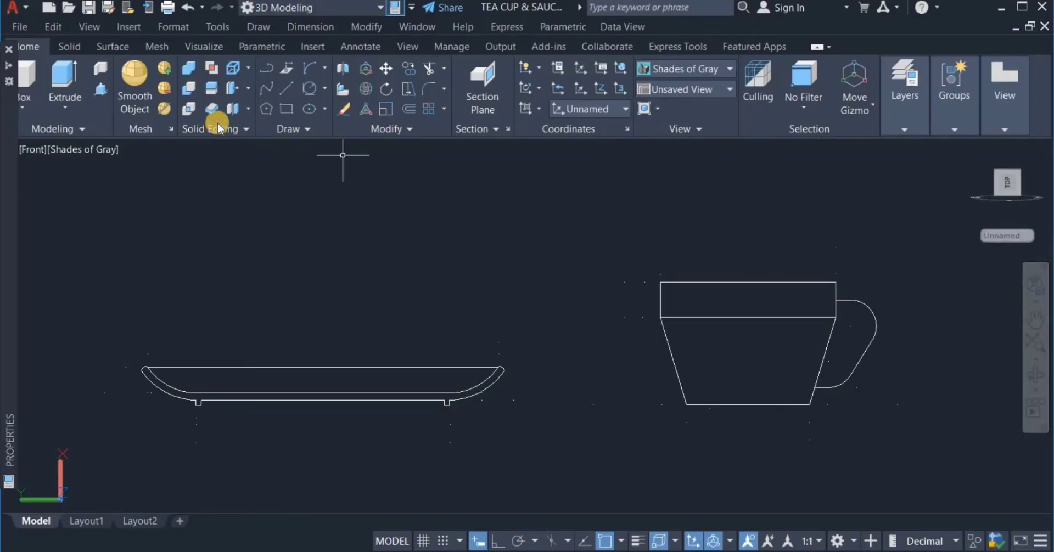
# - Draw a horizontal line 35 units long outward from the point where the handle's upper end meets the cup
pyautogui.click(288, 85)
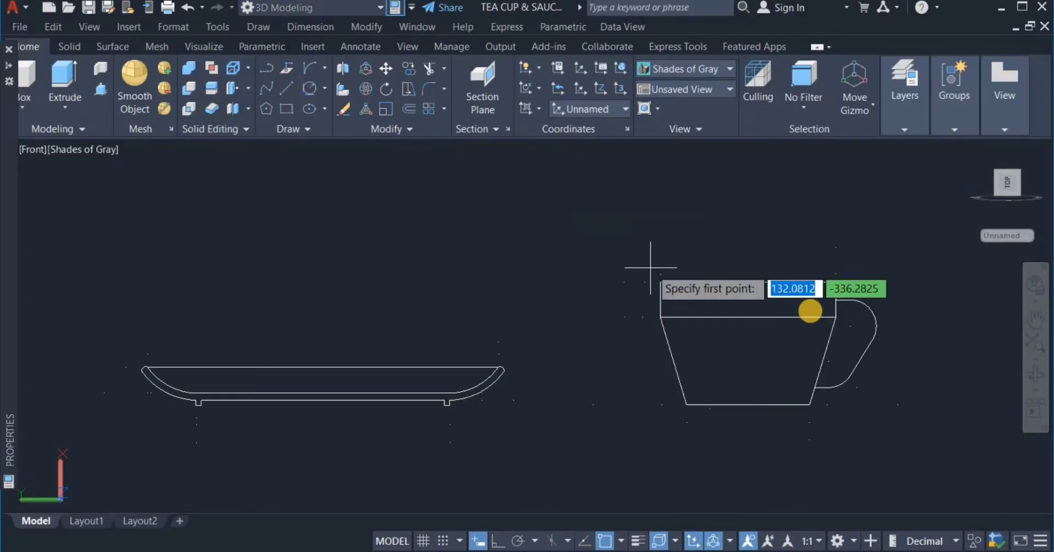
pyautogui.click(836, 301)
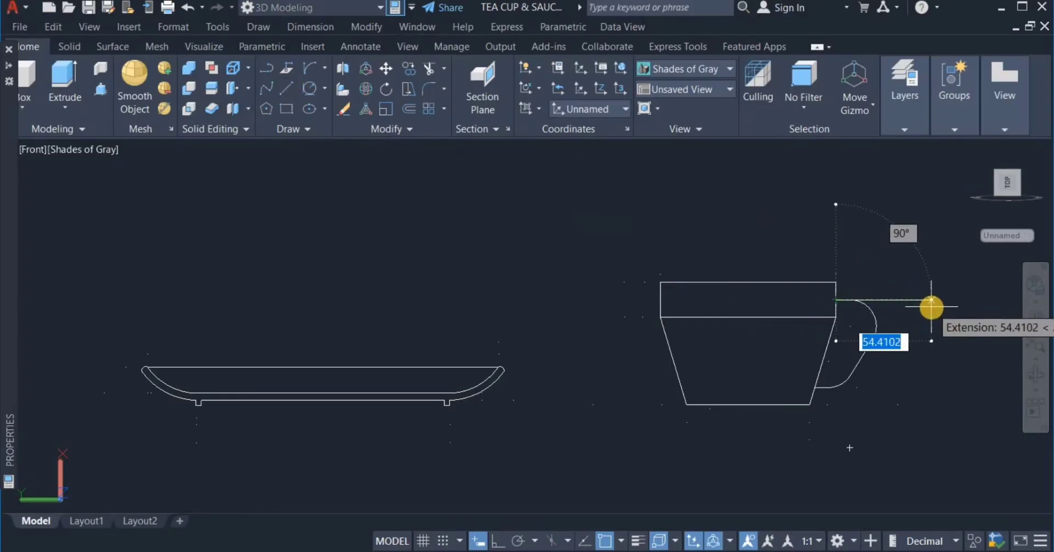
pyautogui.write('35')
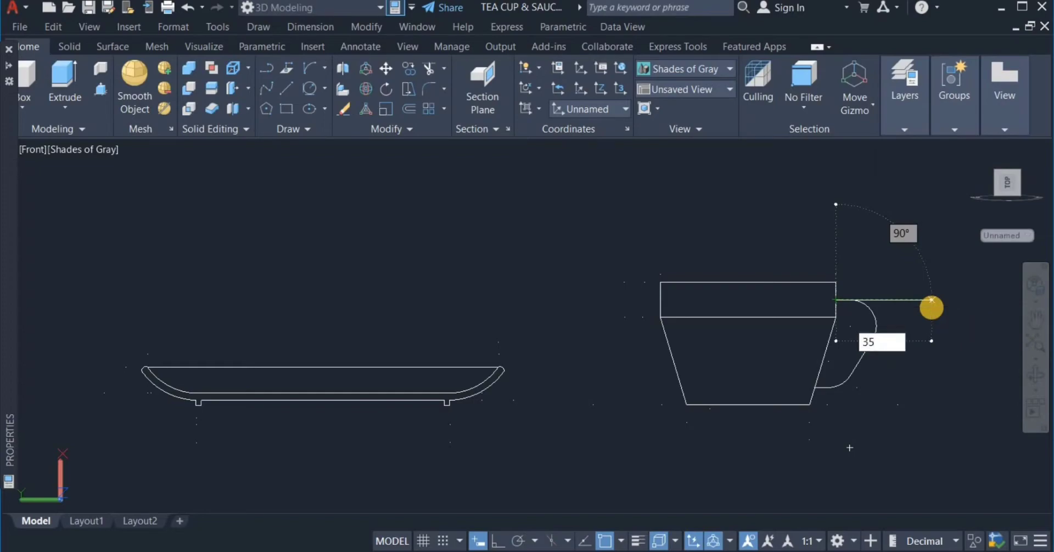
pyautogui.press('Return')
pyautogui.rightClick(932, 344)
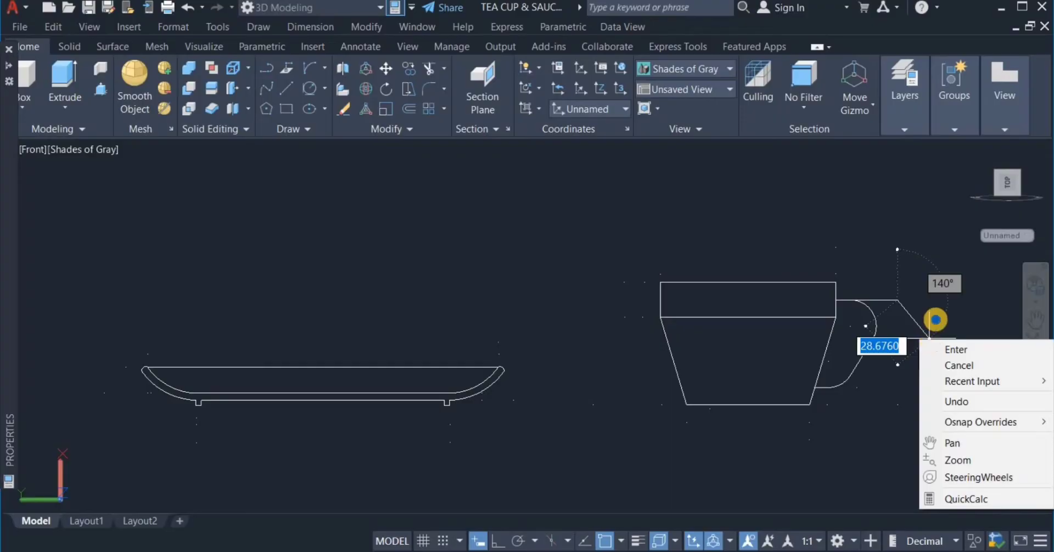
pyautogui.click(953, 350)
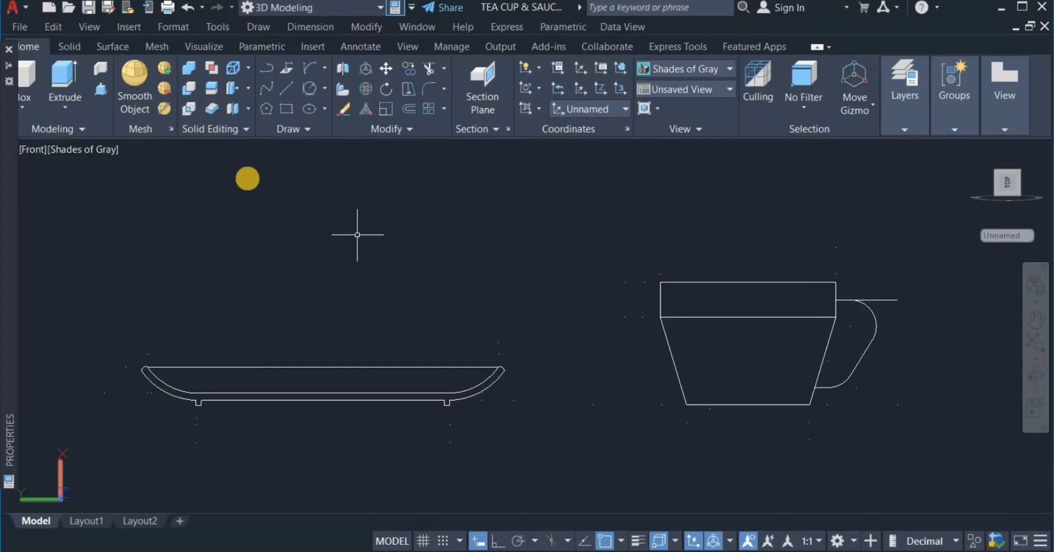
# - Draw a 15-unit horizontal line outward from the handle's lower end, continuing it diagonally to the upper line's free end with Ortho off
pyautogui.click(287, 88)
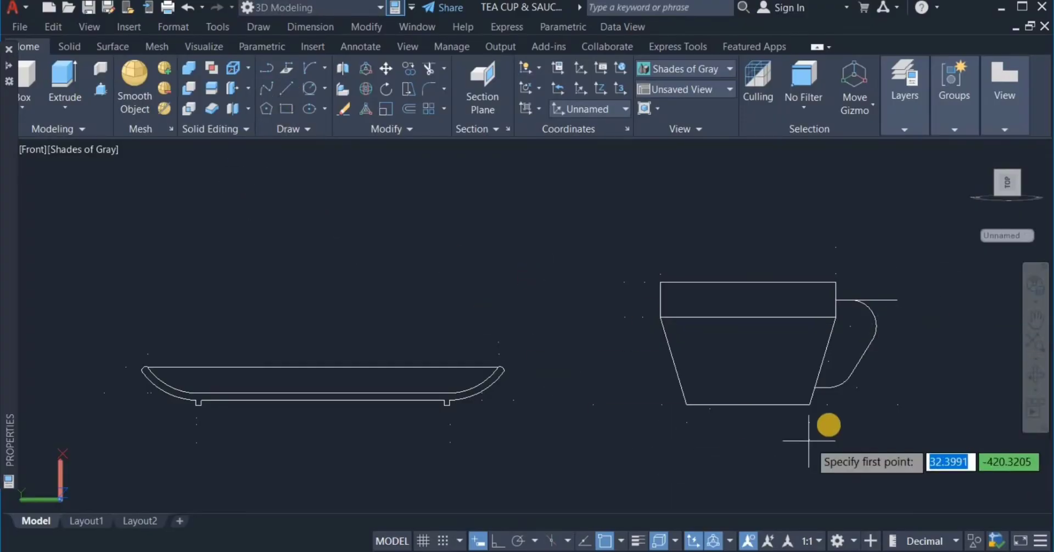
pyautogui.click(815, 388)
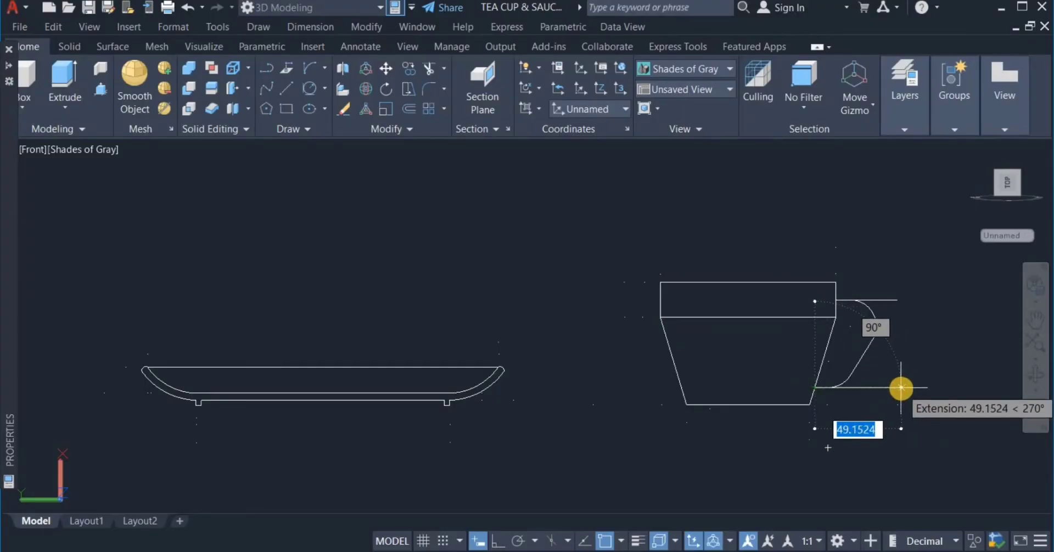
pyautogui.click(496, 541)
pyautogui.write('15')
pyautogui.press('Return')
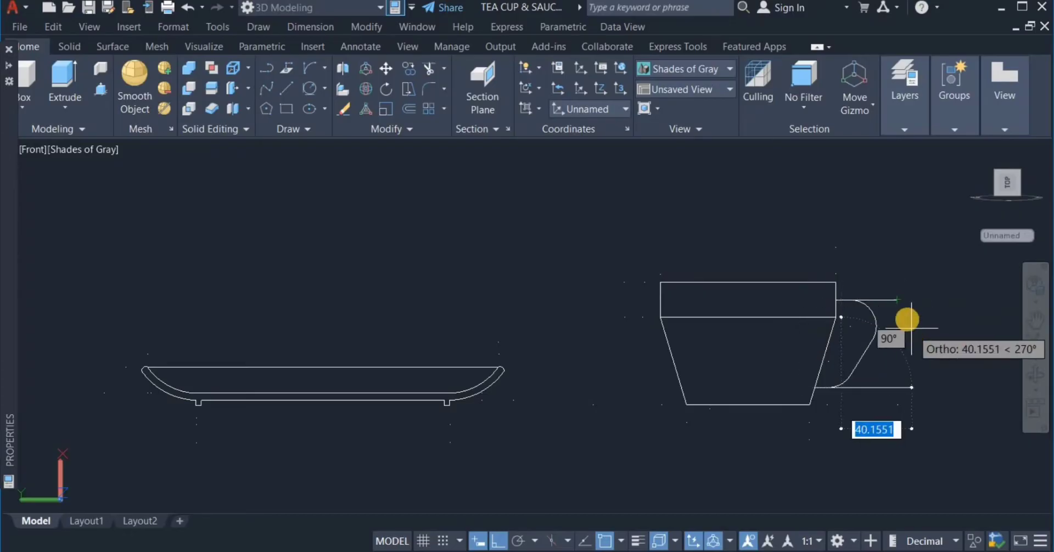
pyautogui.press('F8')
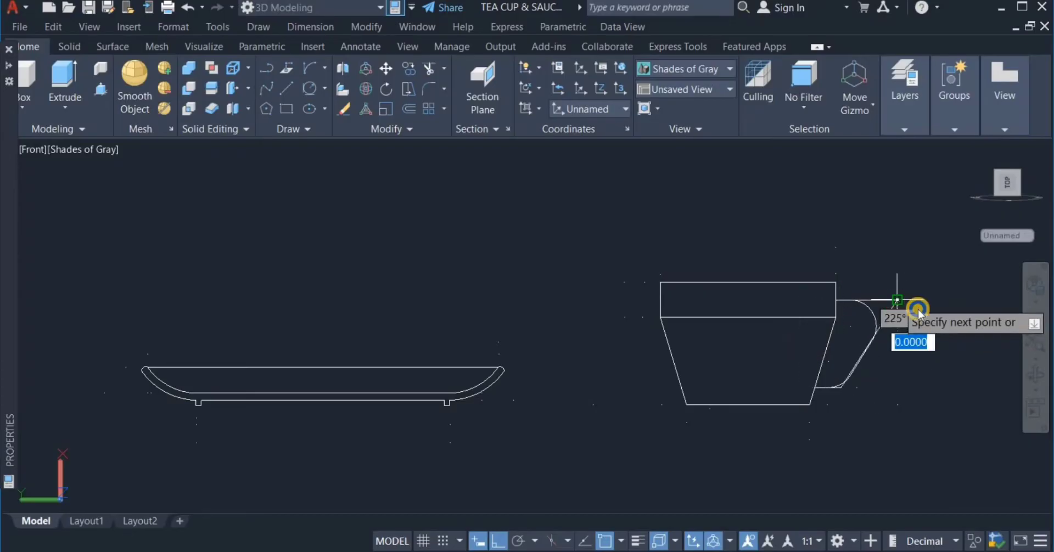
pyautogui.rightClick(898, 301)
pyautogui.click(934, 312)
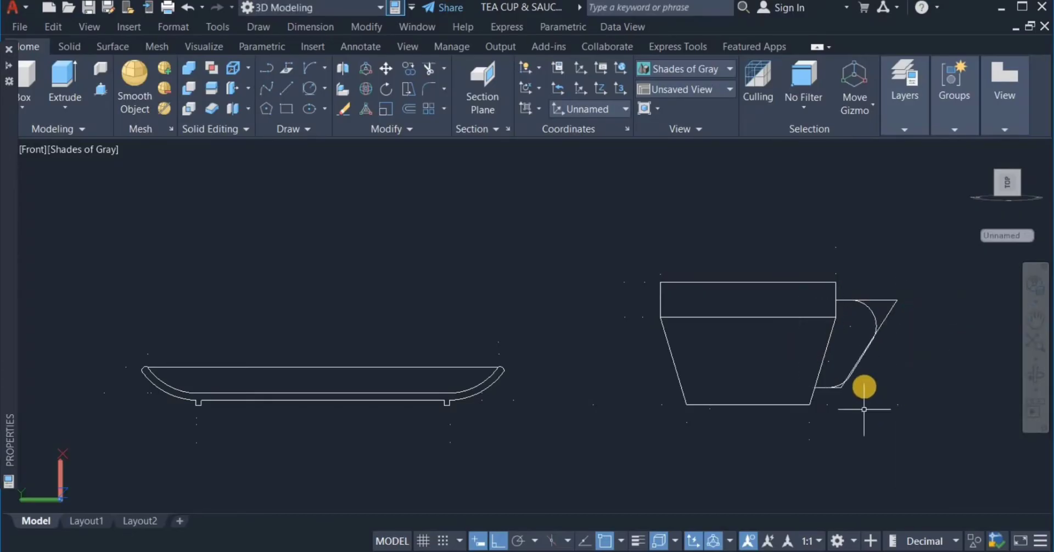
# - Erase the old rounded handle curve, leaving only the straight handle lines
pyautogui.click(873, 313)
pyautogui.rightClick(859, 235)
pyautogui.click(893, 264)
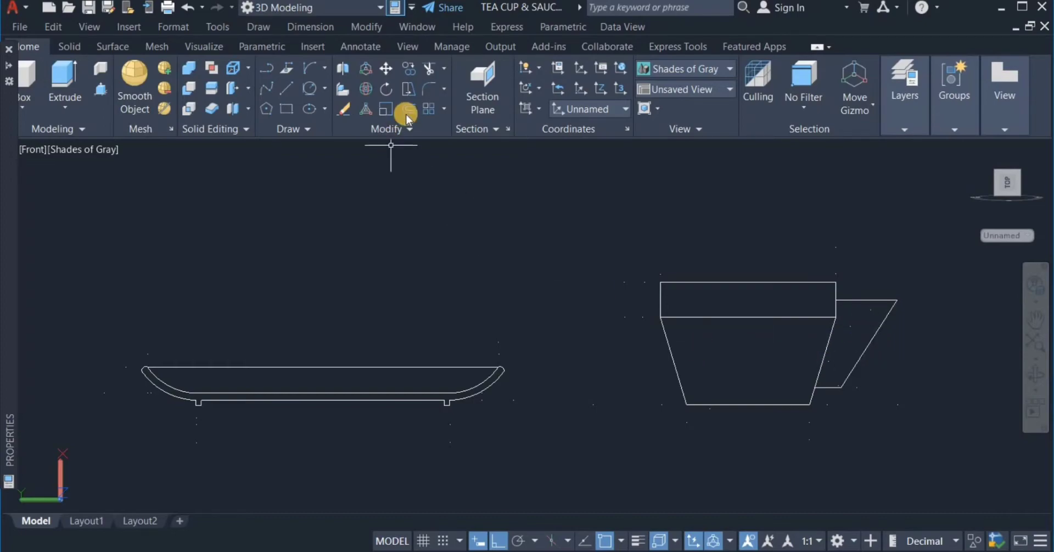
# - Fillet the handle's upper outer corner with a radius of 15
pyautogui.click(437, 90)
pyautogui.rightClick(551, 203)
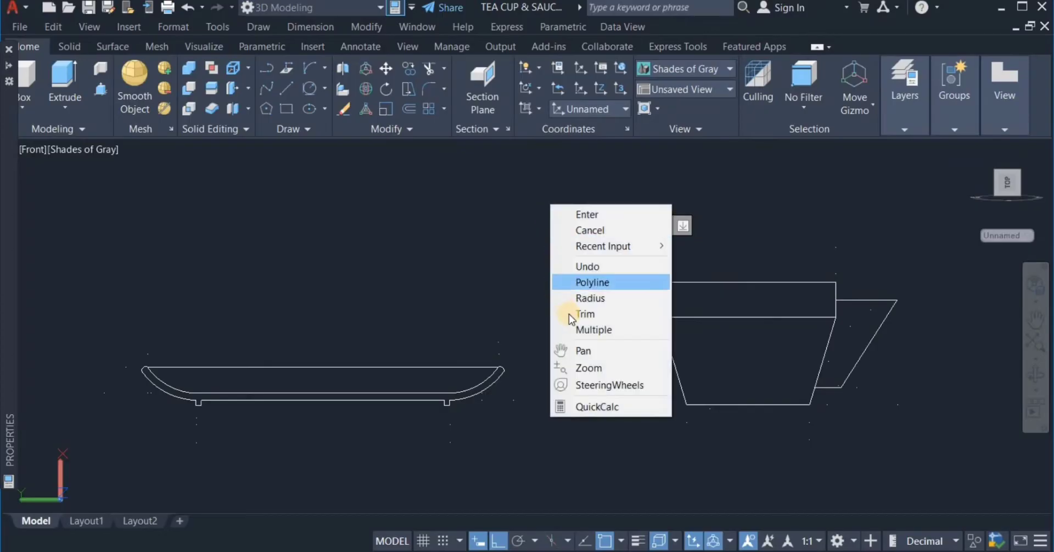
pyautogui.click(618, 297)
pyautogui.write('15')
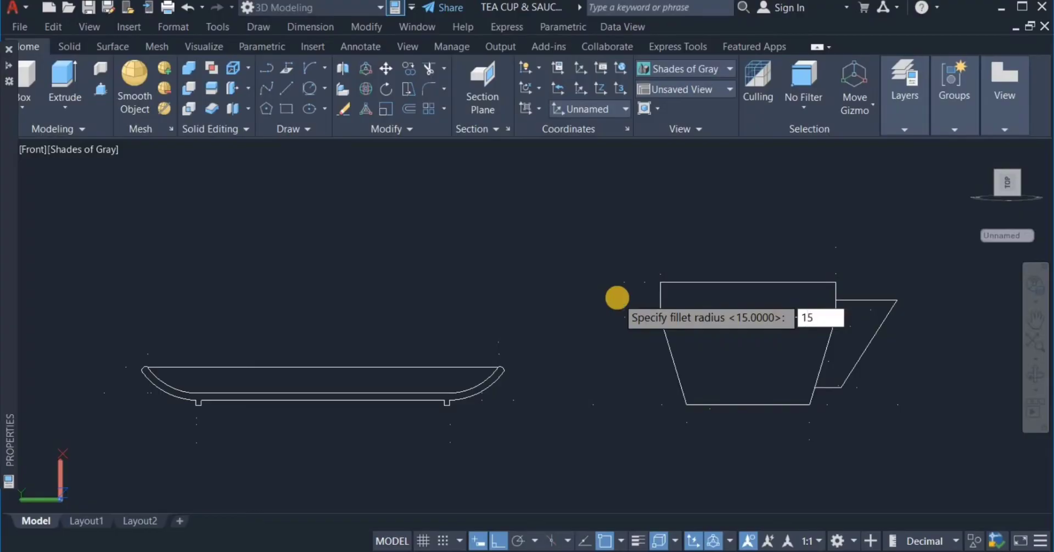
pyautogui.press('Return')
pyautogui.click(868, 300)
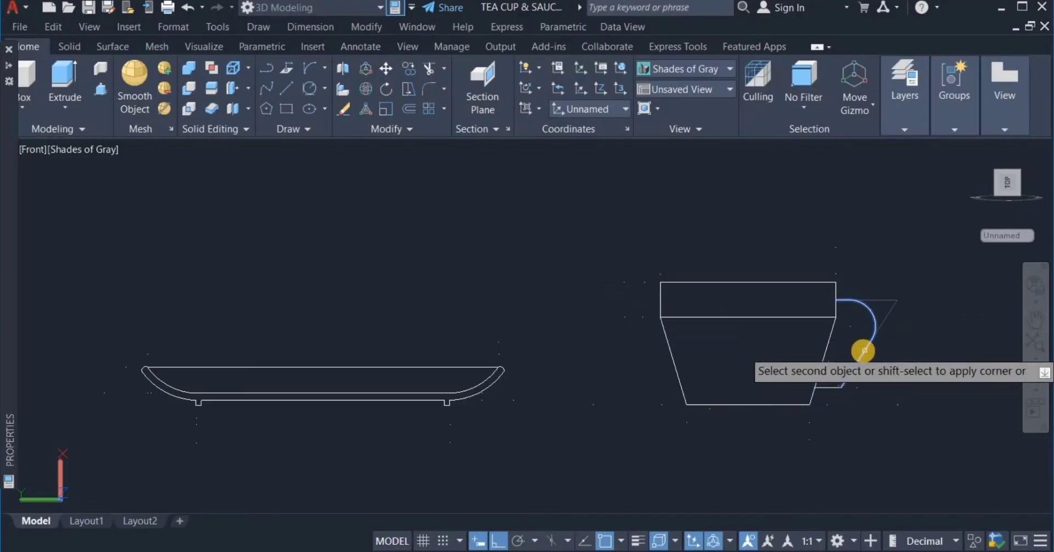
pyautogui.click(863, 352)
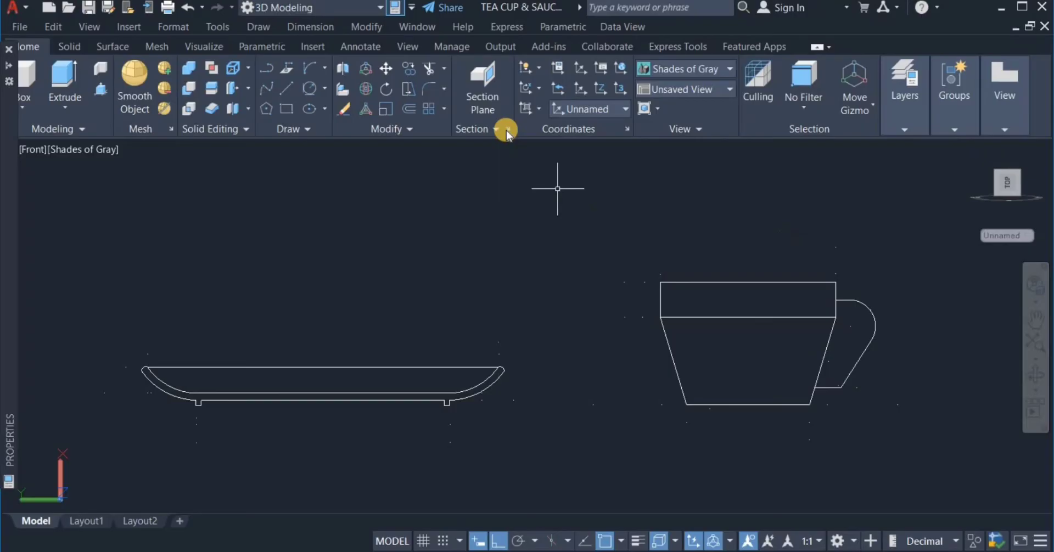
# - Fillet the handle's lower corner between the short horizontal line and the diagonal, keeping the same radius
pyautogui.click(434, 90)
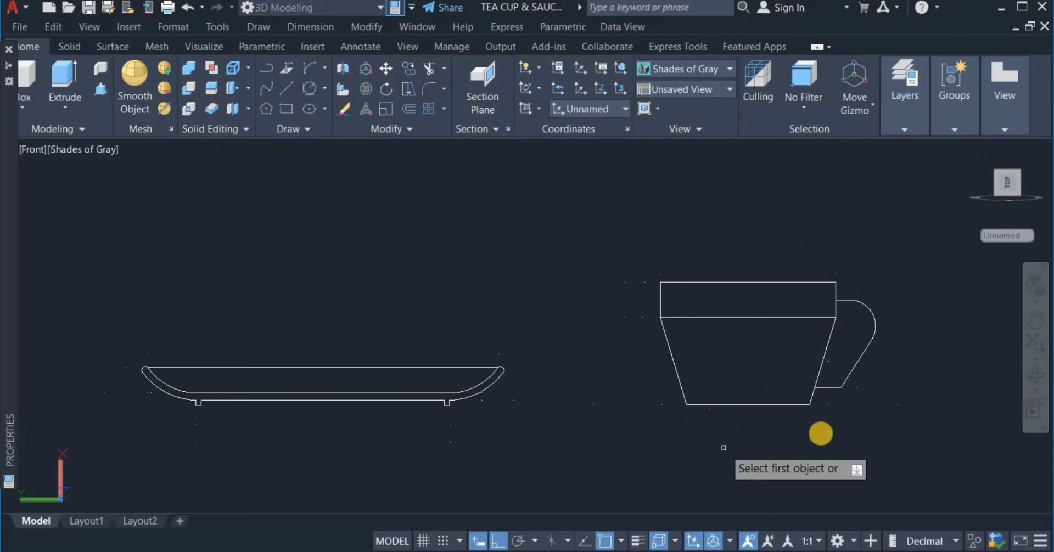
pyautogui.click(829, 388)
pyautogui.click(846, 379)
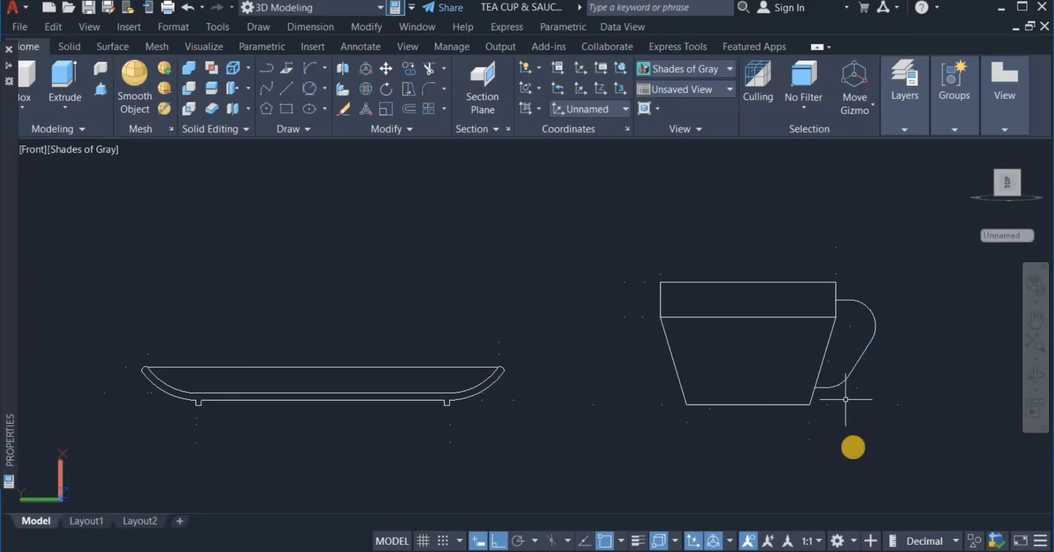
pyautogui.rightClick(859, 447)
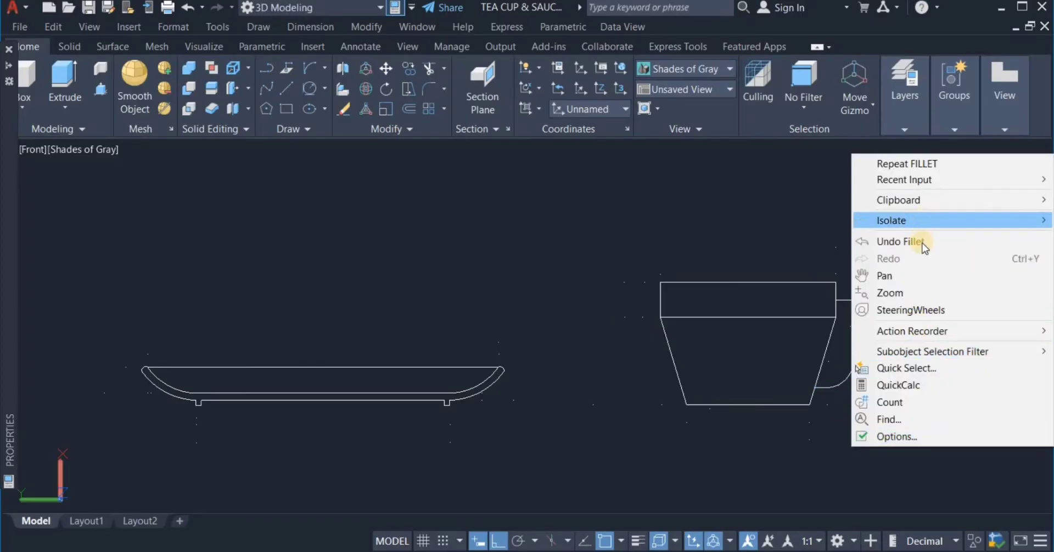
pyautogui.click(690, 229)
pyautogui.click(690, 229)
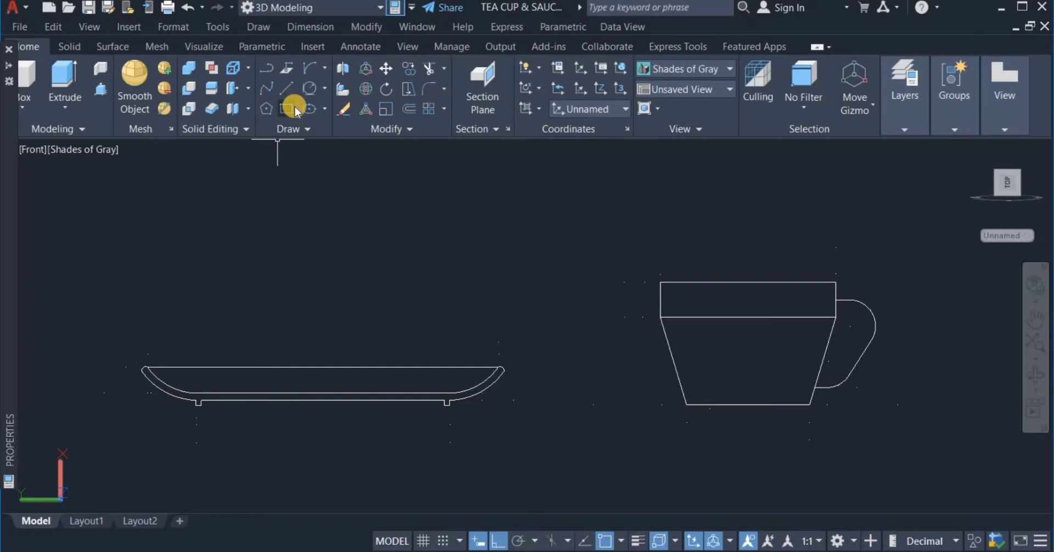
# - Draw a Start, End, Direction arc along the saucer's left inner curve, from the rim down to the flat base
pyautogui.click(325, 67)
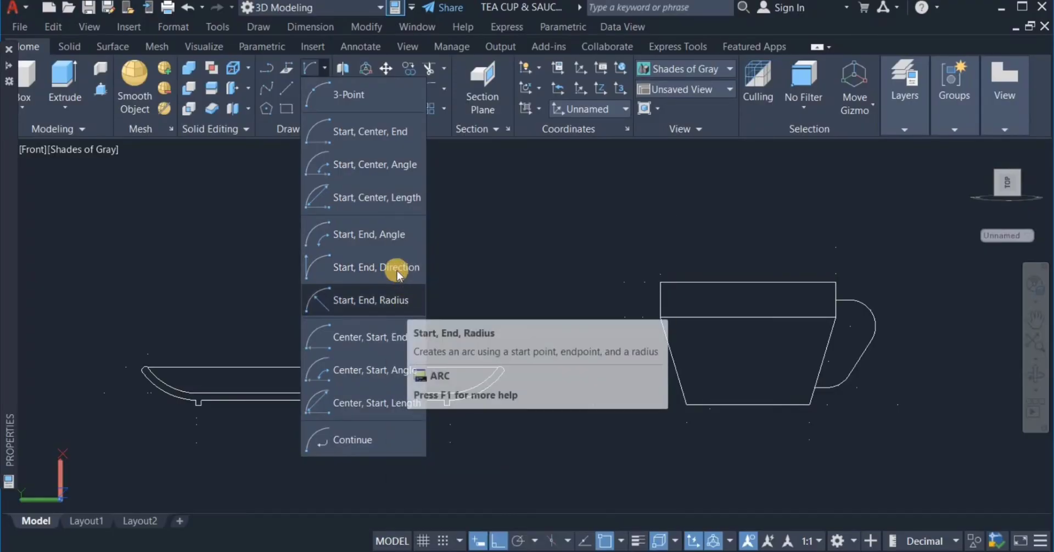
pyautogui.click(395, 266)
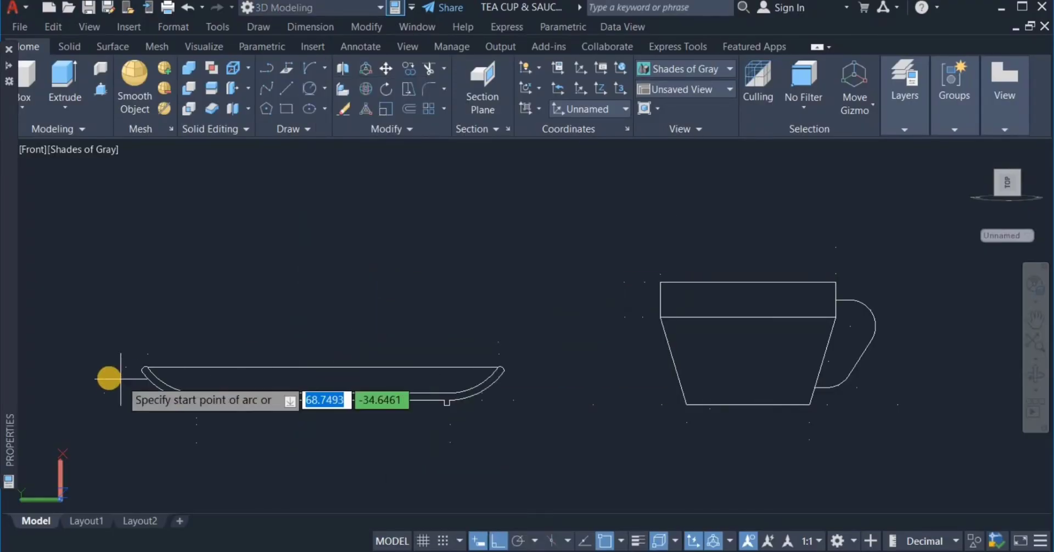
pyautogui.scroll(1, 142, 370)
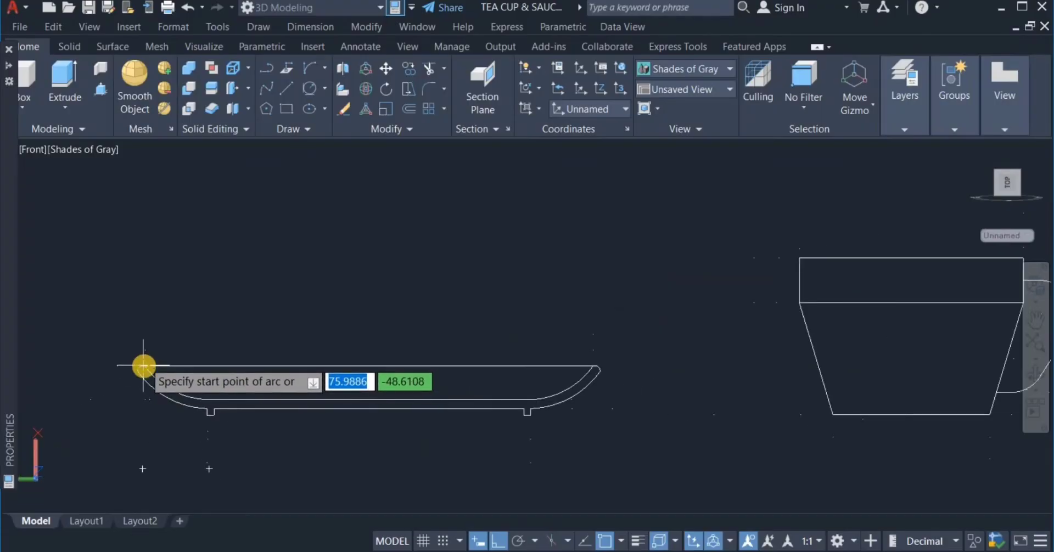
pyautogui.click(145, 367)
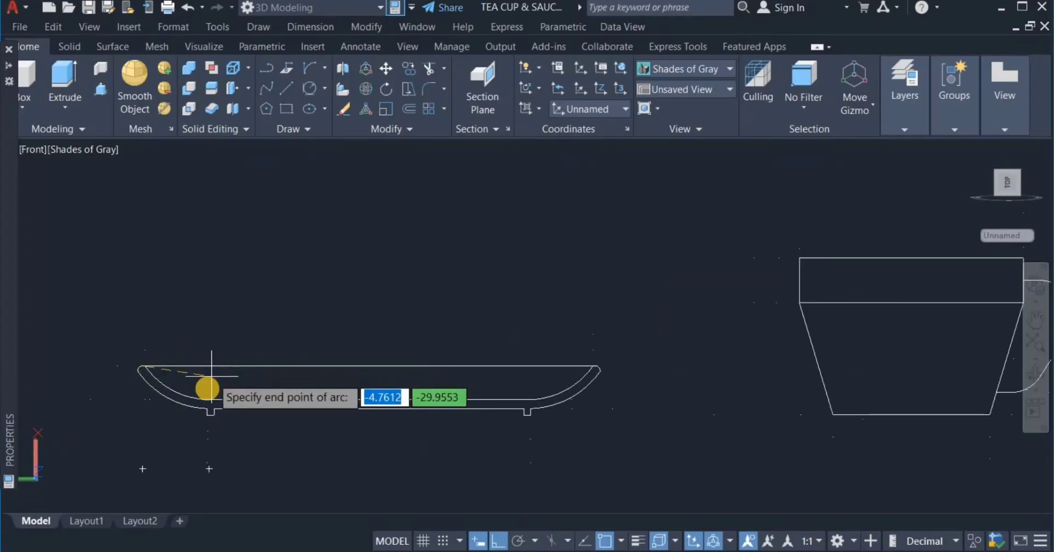
pyautogui.click(235, 329)
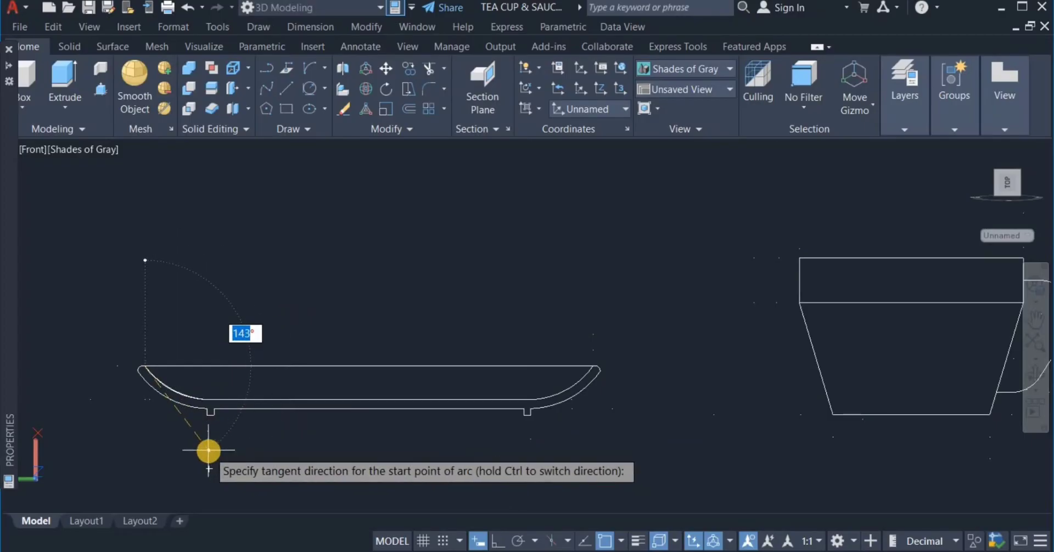
pyautogui.press('Escape')
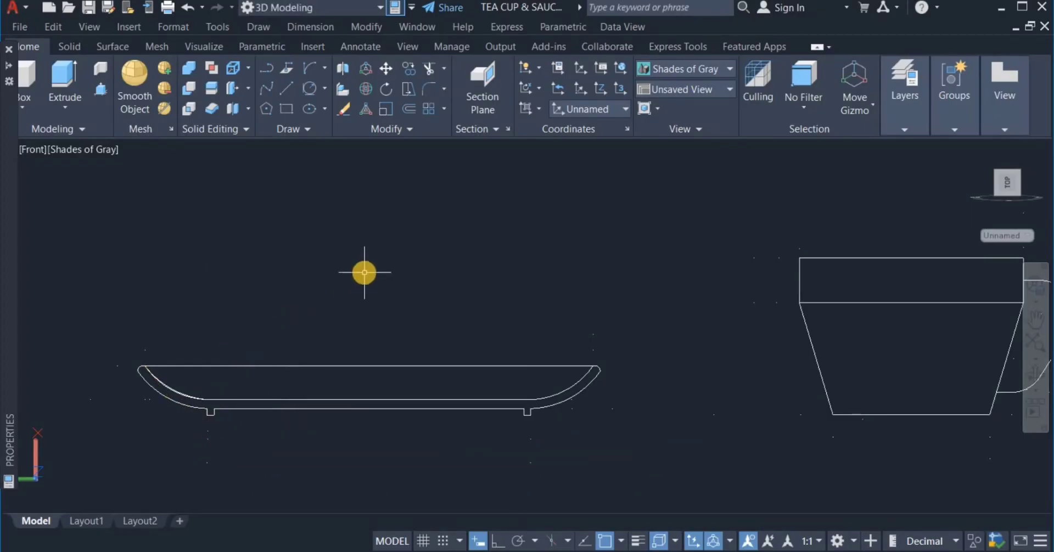
# - Switch the model to the SE Isometric view
pyautogui.scroll(-4, 364, 272)
pyautogui.scroll(3, 521, 239)
pyautogui.scroll(-2, 520, 240)
pyautogui.scroll(2, 212, 270)
pyautogui.scroll(-2, 366, 261)
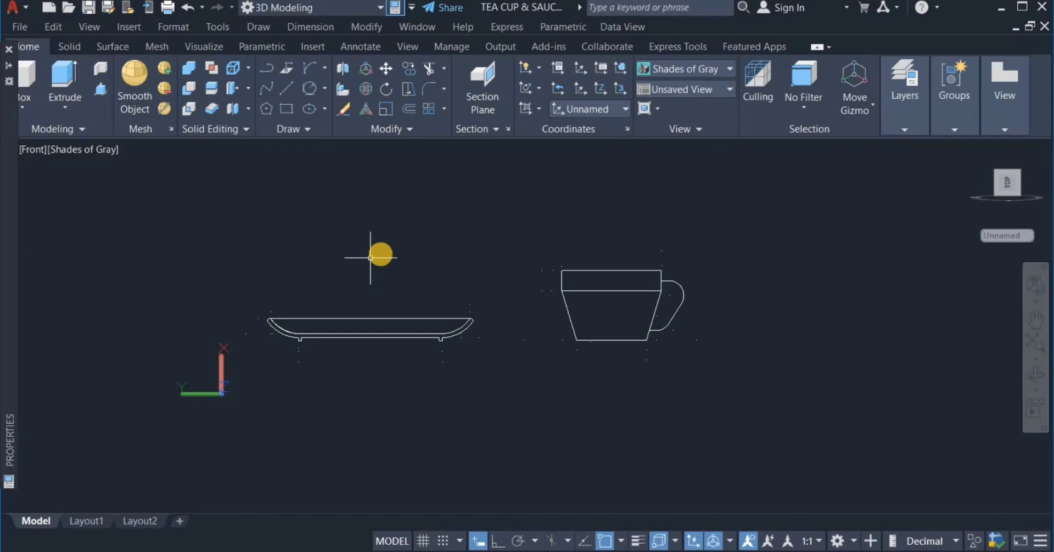
pyautogui.scroll(2, 382, 253)
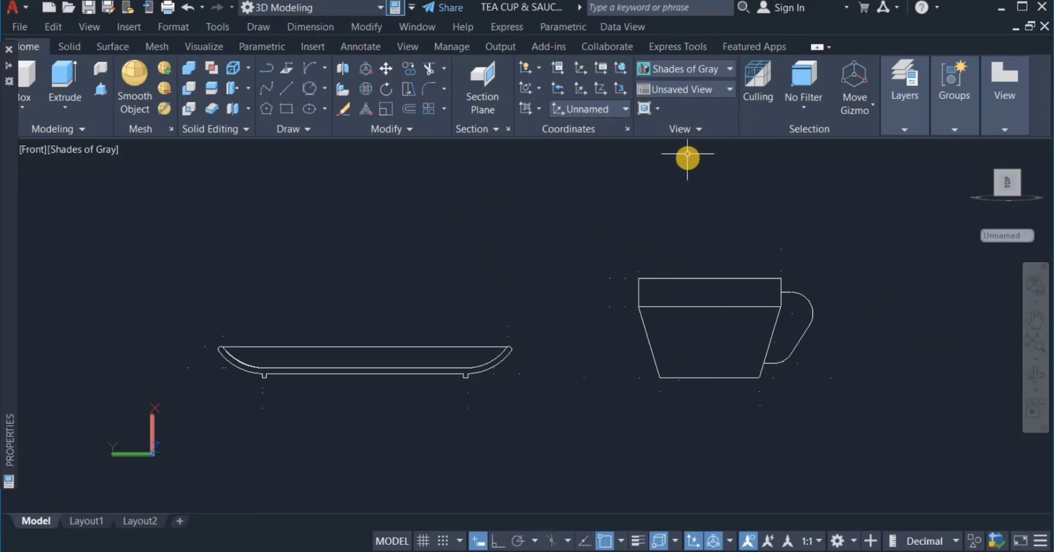
pyautogui.click(718, 91)
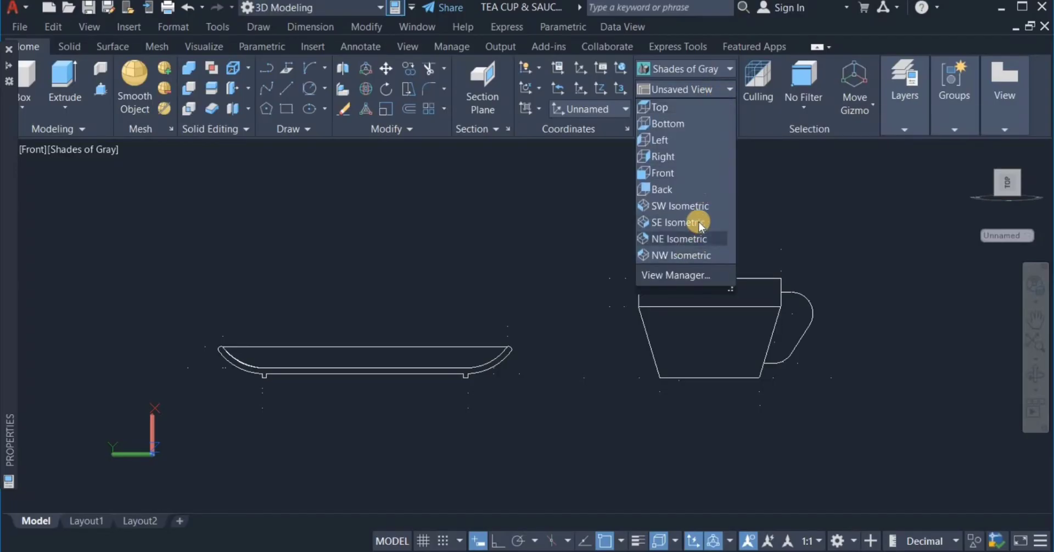
pyautogui.click(699, 224)
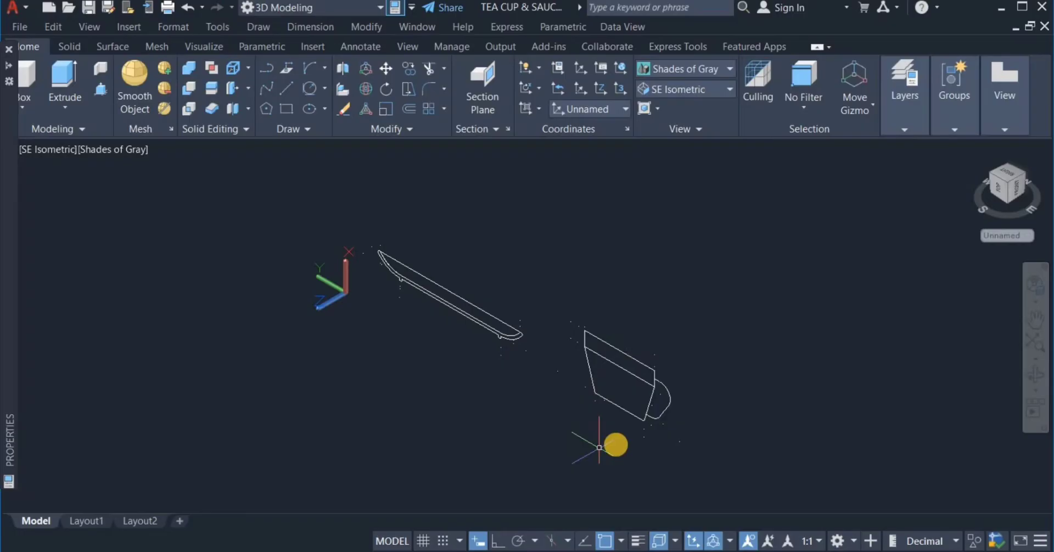
# - Join the handle's line and arc segments into a single continuous path
pyautogui.scroll(1, 631, 436)
pyautogui.scroll(3, 652, 423)
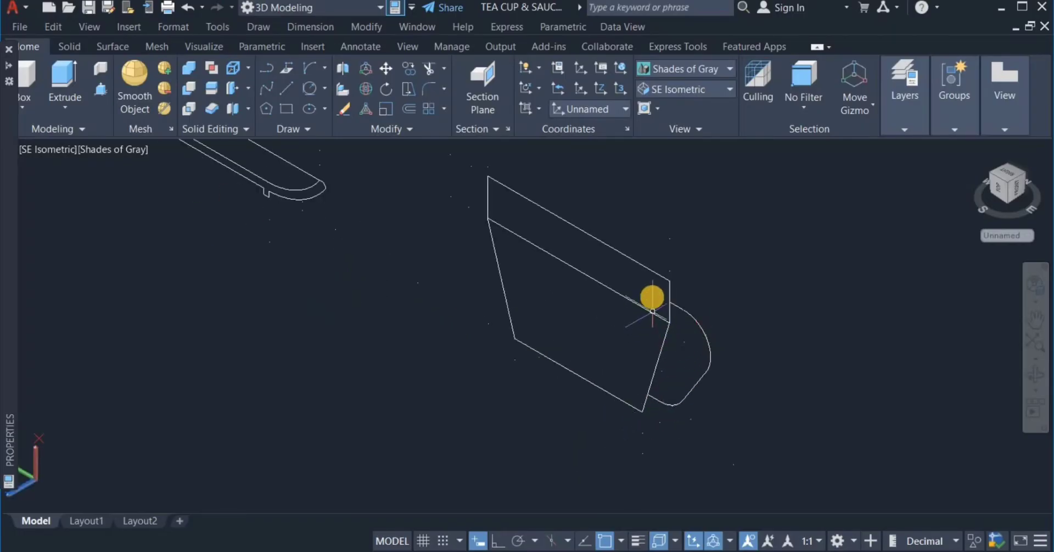
pyautogui.click(653, 286)
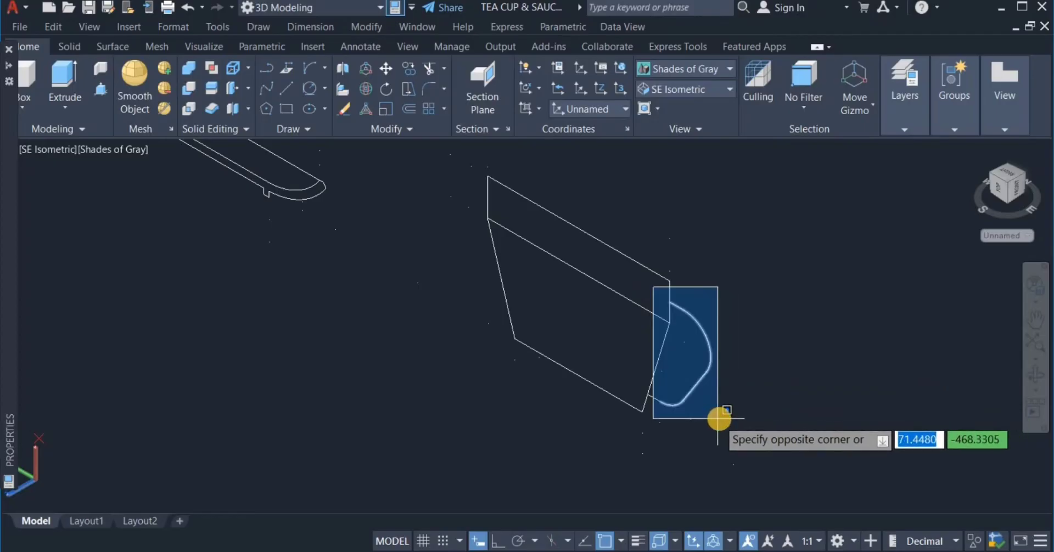
pyautogui.click(721, 419)
pyautogui.click(624, 365)
pyautogui.click(706, 430)
pyautogui.rightClick(713, 440)
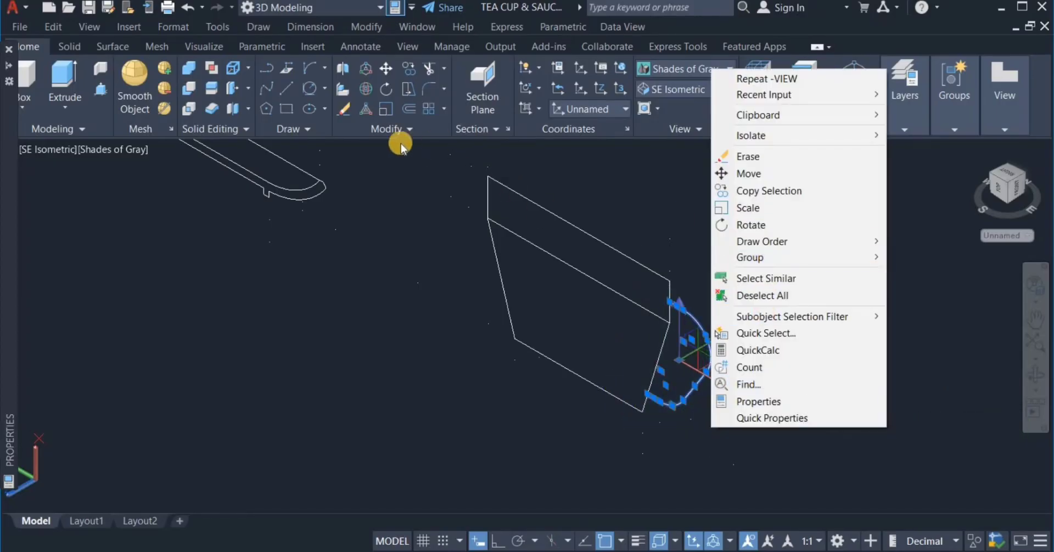
pyautogui.click(386, 131)
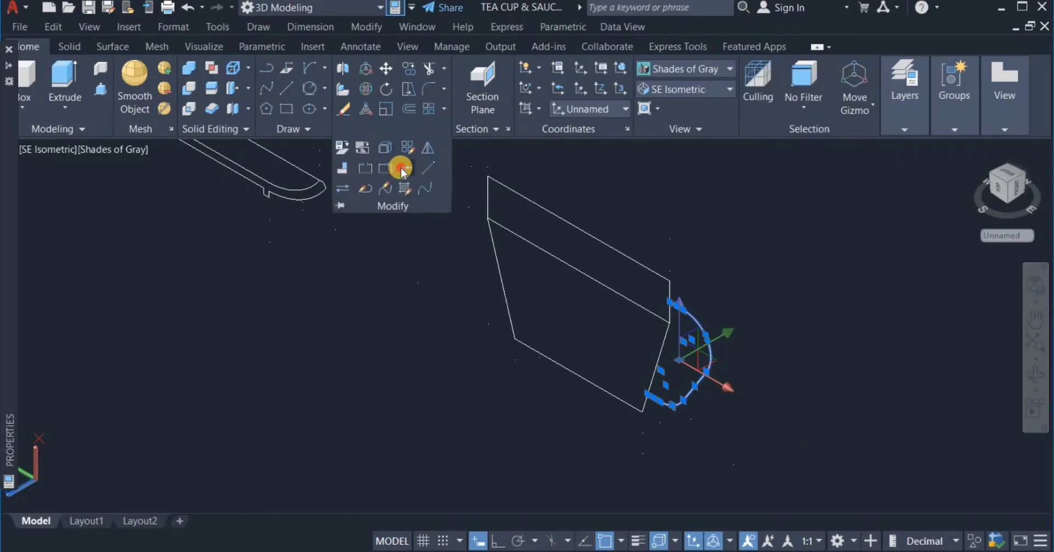
pyautogui.click(395, 170)
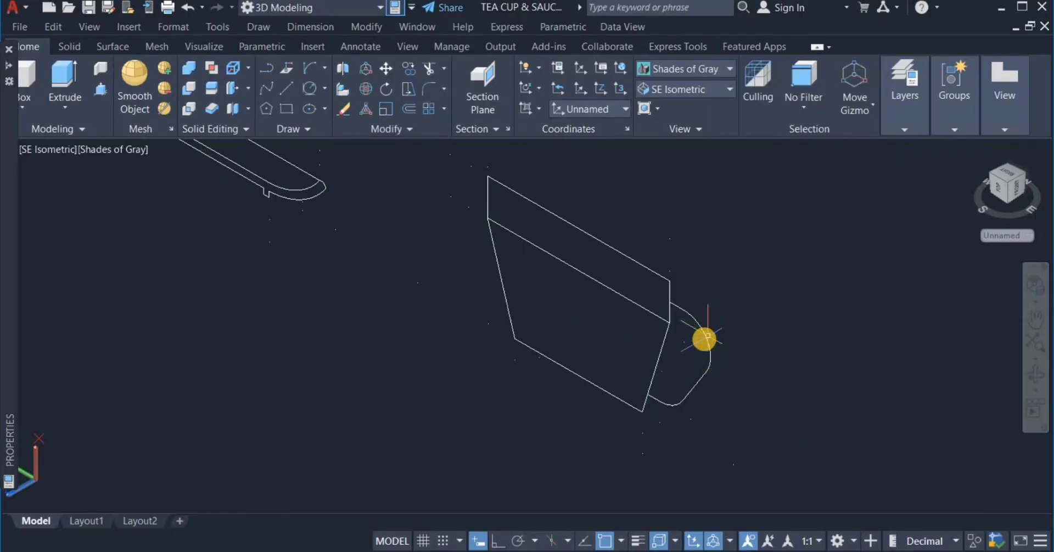
# - Draw a short reference line from the handle path's upper endpoint, perpendicular to the profile, and set the UCS to Left
pyautogui.scroll(5, 668, 300)
pyautogui.click(666, 299)
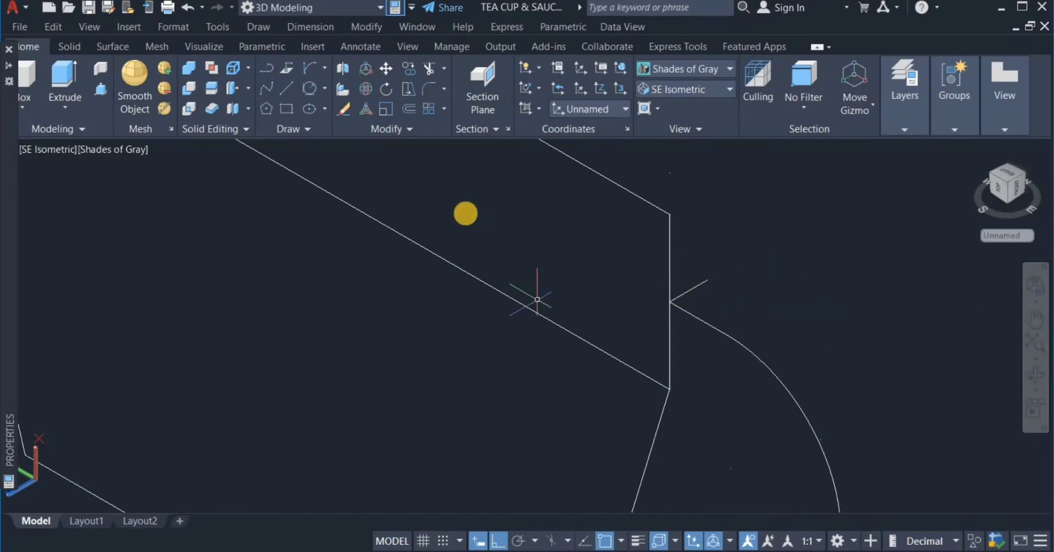
pyautogui.click(309, 110)
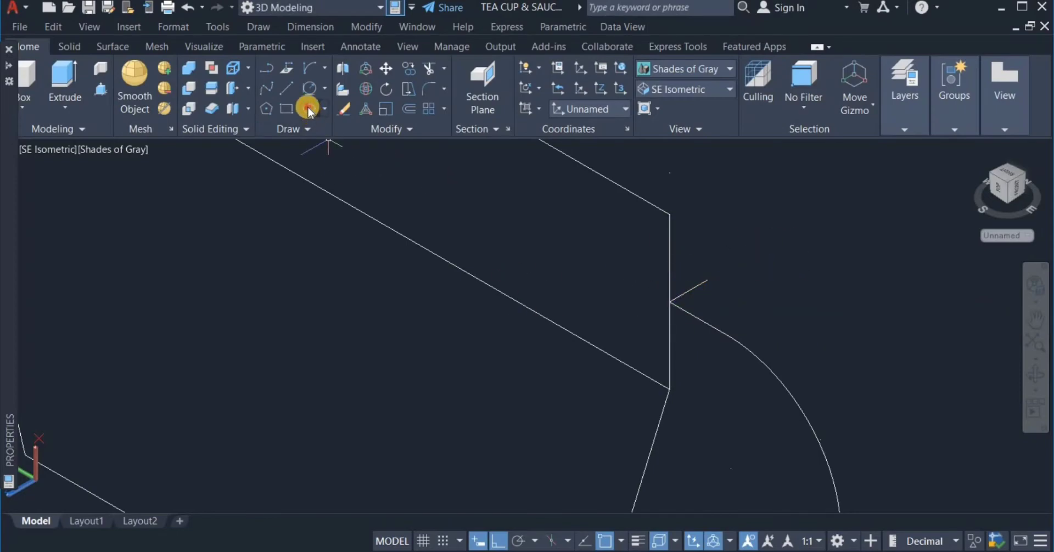
pyautogui.click(696, 278)
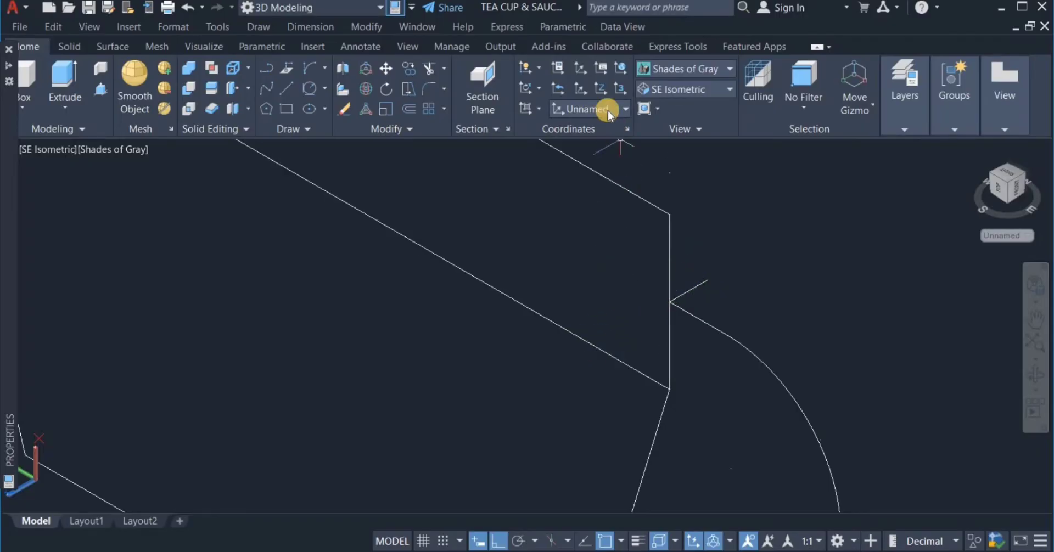
pyautogui.click(593, 114)
pyautogui.click(591, 189)
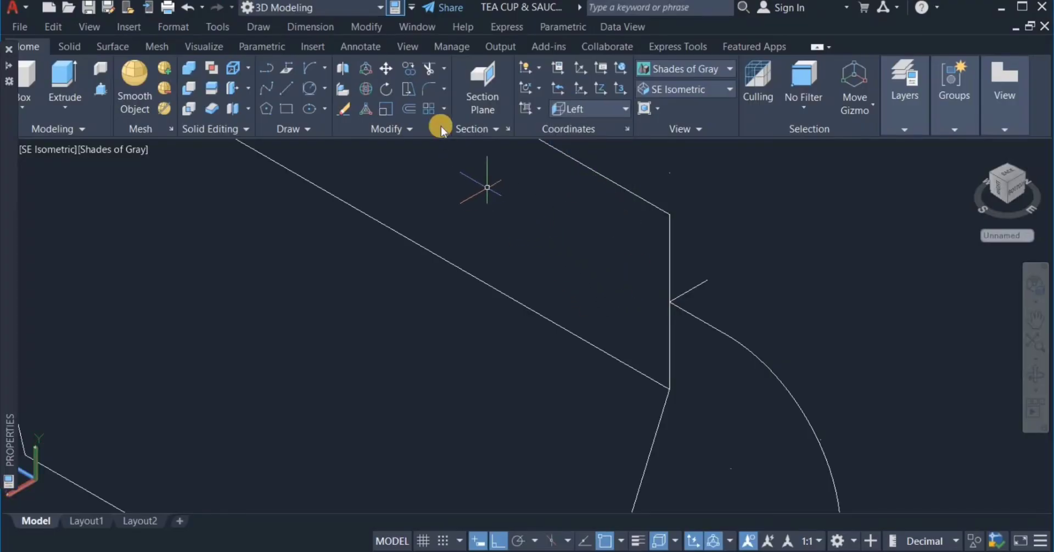
# - Draw an ellipse centred on the handle path's upper endpoint, with axis distances of 10 and 5
pyautogui.click(305, 107)
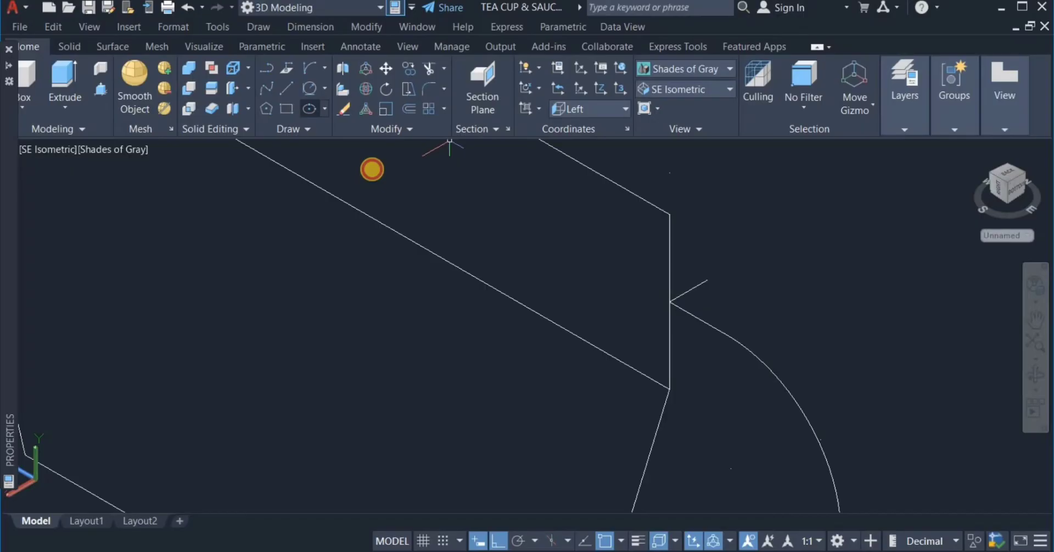
pyautogui.click(674, 302)
pyautogui.write('10')
pyautogui.press('Return')
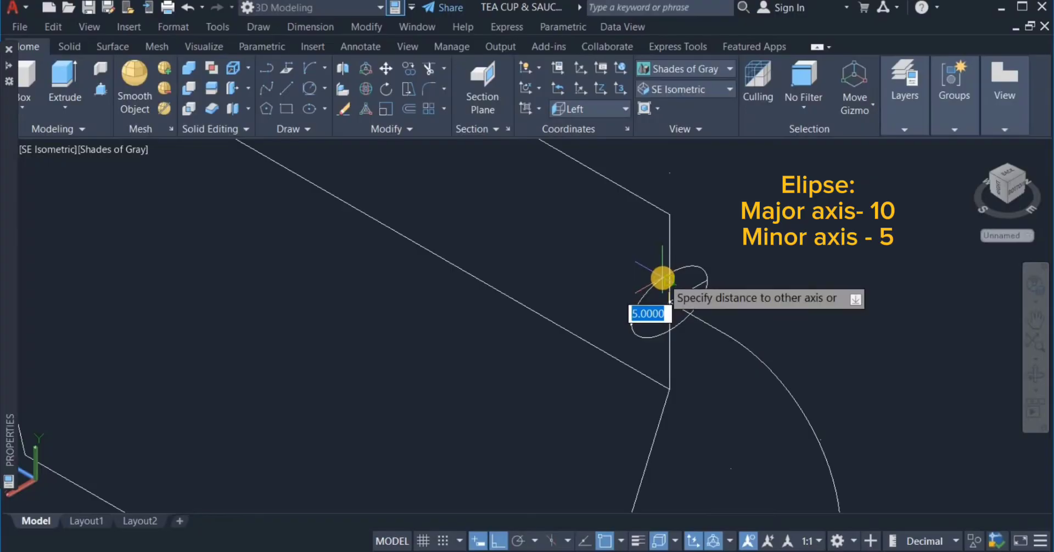
pyautogui.write('5')
pyautogui.press('Return')
# - Sweep the ellipse along the joined handle path to form the solid handle
pyautogui.scroll(-5, 676, 281)
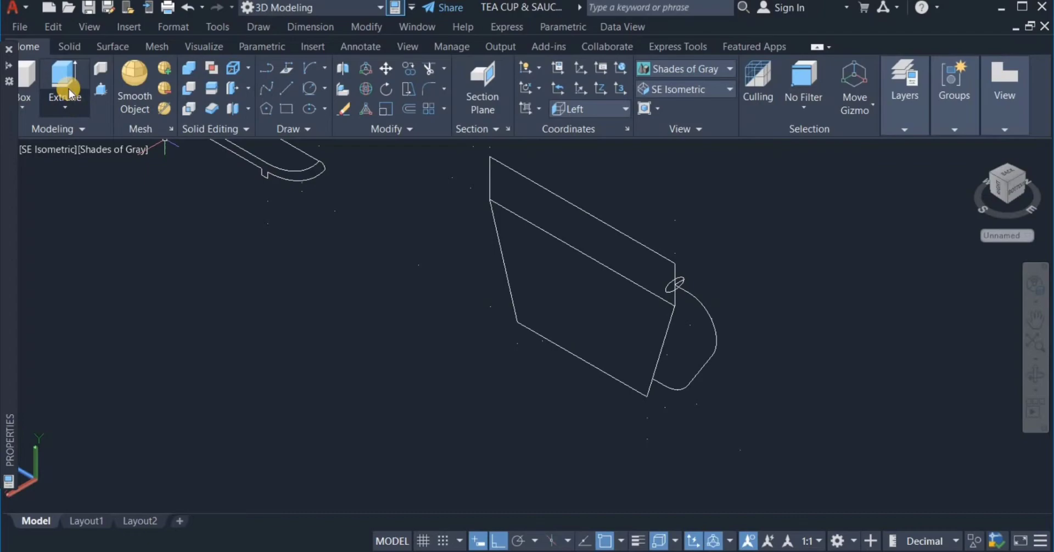
pyautogui.click(65, 107)
pyautogui.click(71, 234)
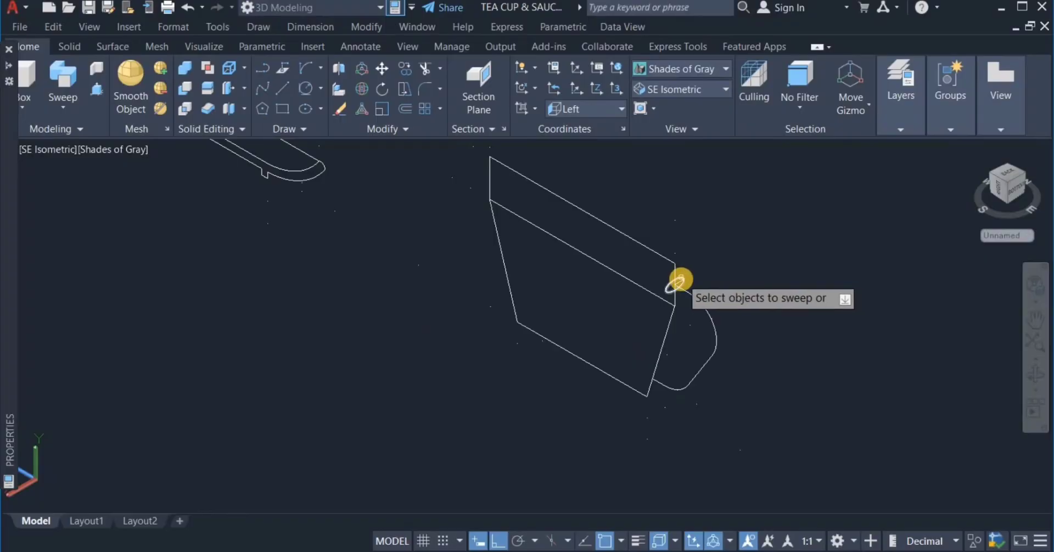
pyautogui.click(680, 281)
pyautogui.rightClick(702, 251)
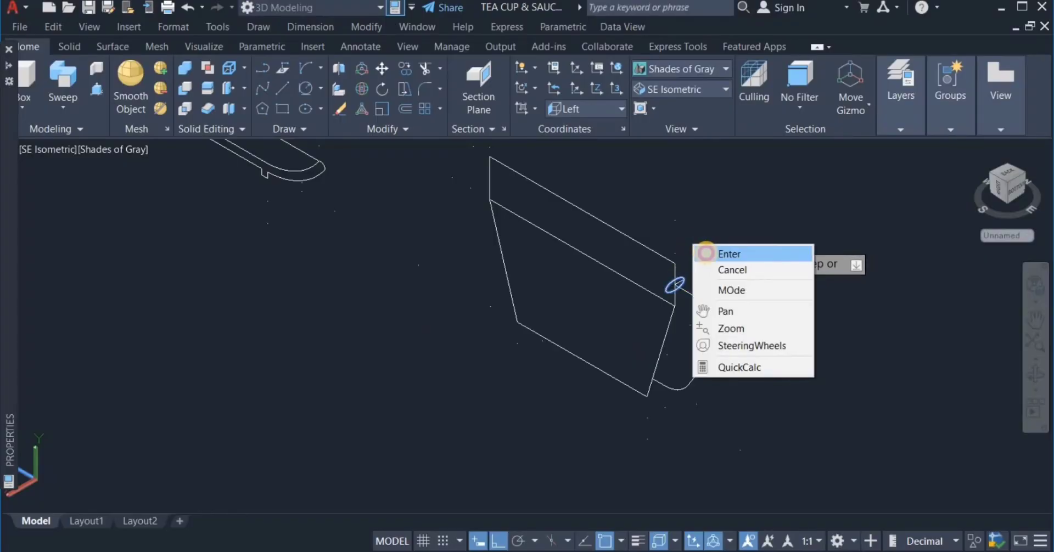
pyautogui.click(705, 253)
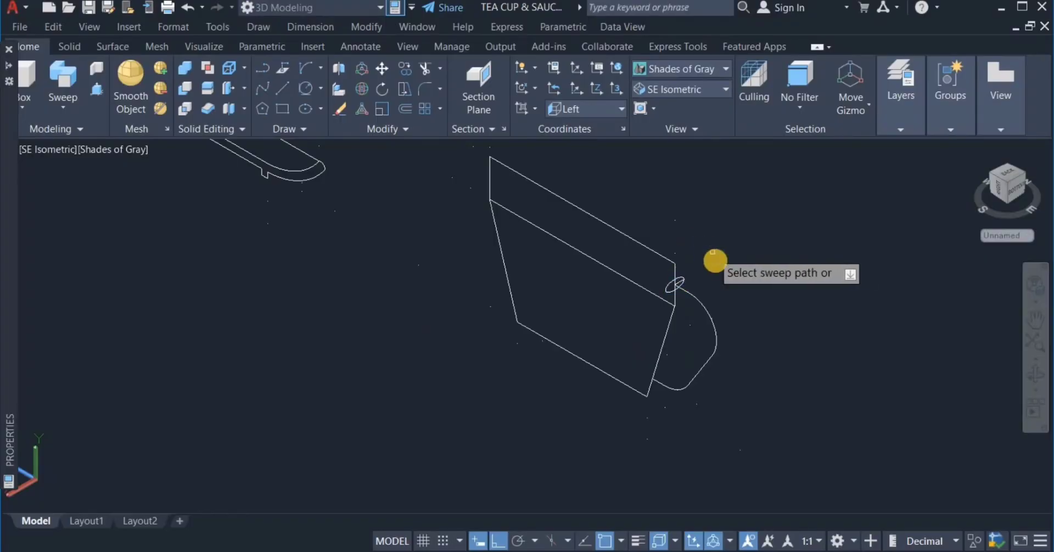
pyautogui.click(710, 312)
pyautogui.rightClick(741, 248)
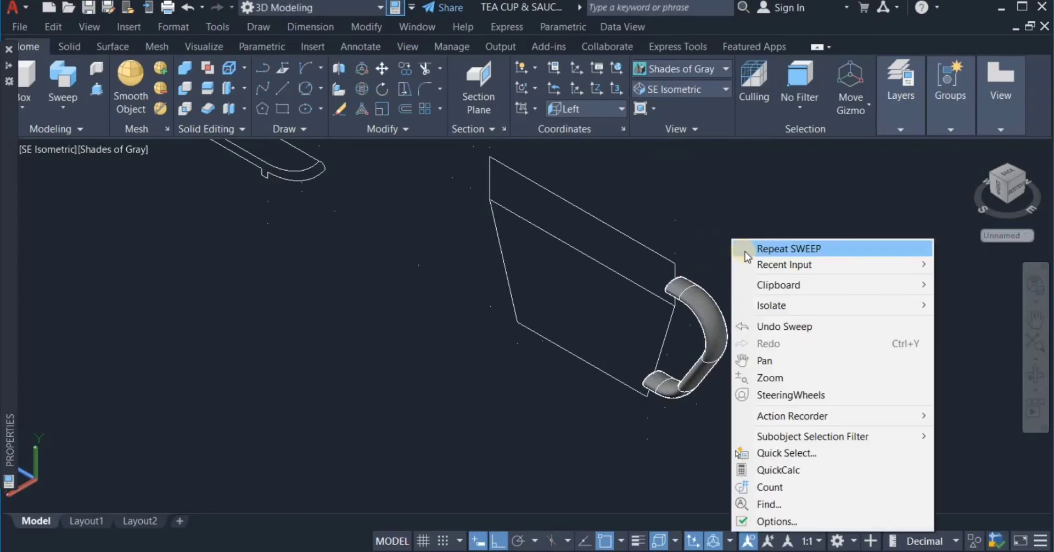
pyautogui.click(706, 209)
pyautogui.press('Escape')
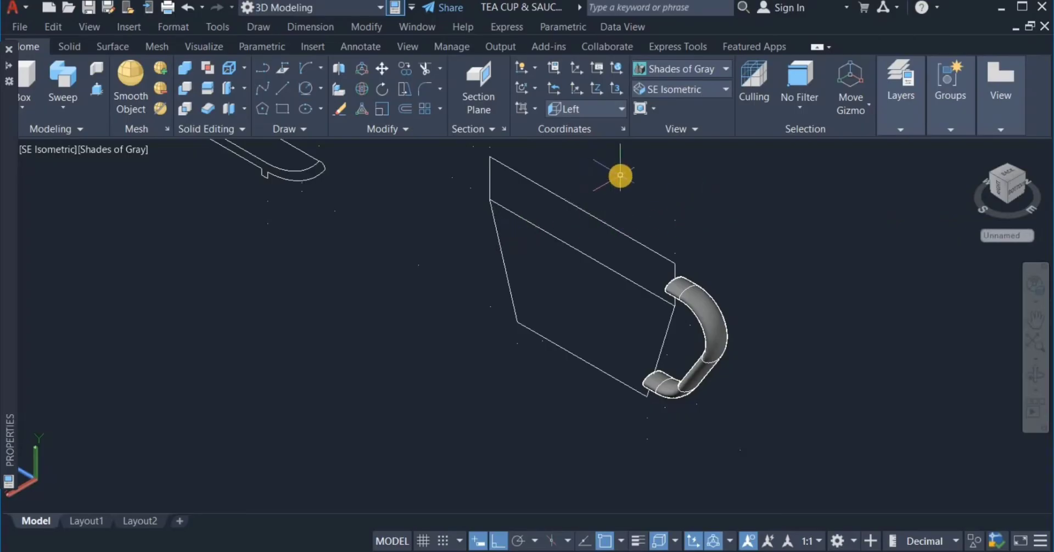
pyautogui.scroll(2, 290, 187)
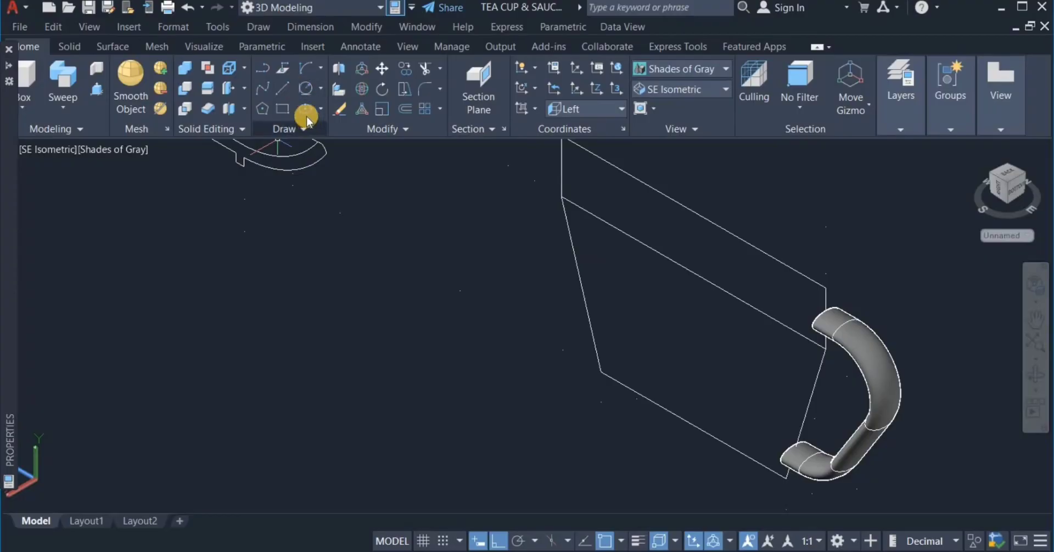
pyautogui.click(321, 87)
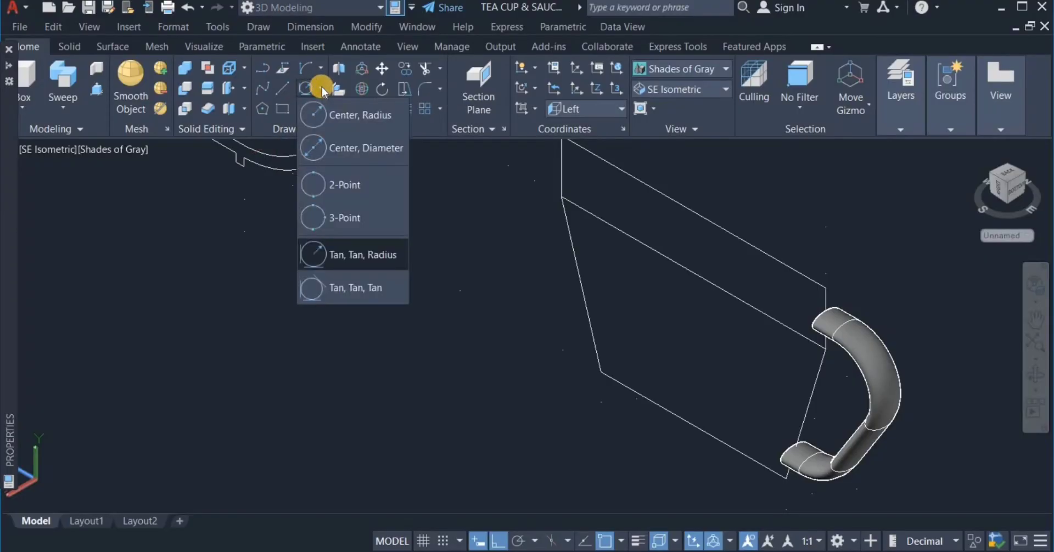
pyautogui.click(374, 119)
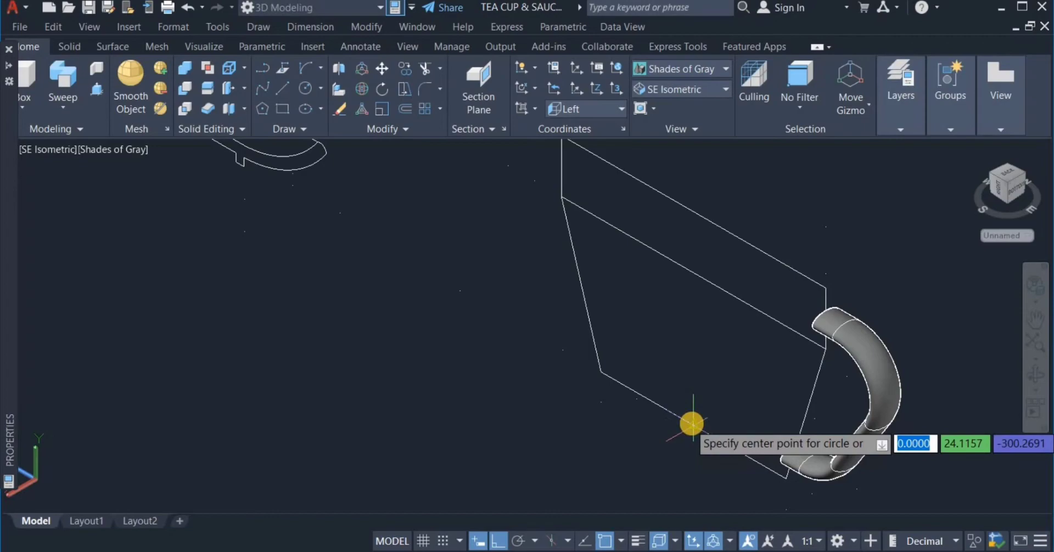
pyautogui.click(691, 426)
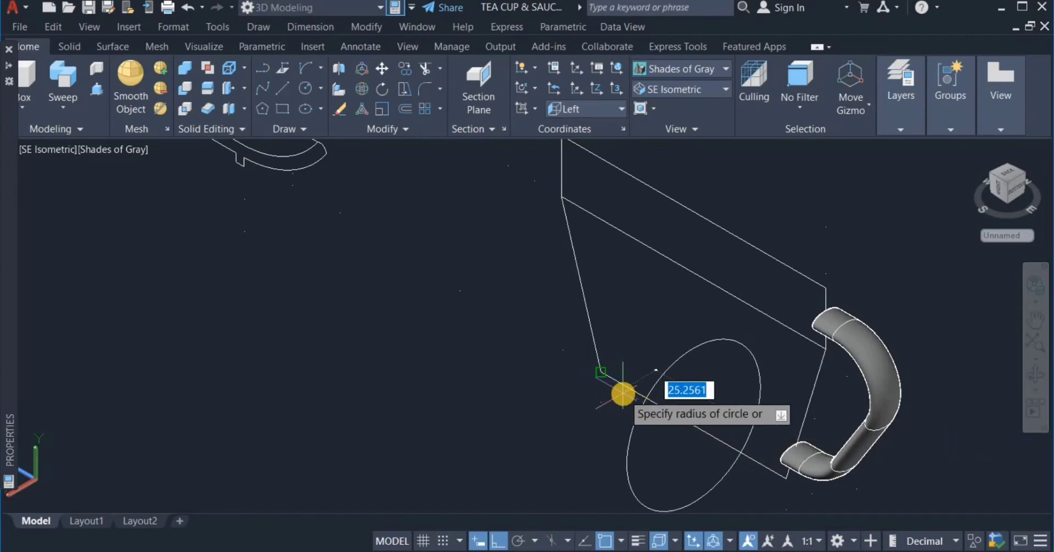
pyautogui.press('Escape')
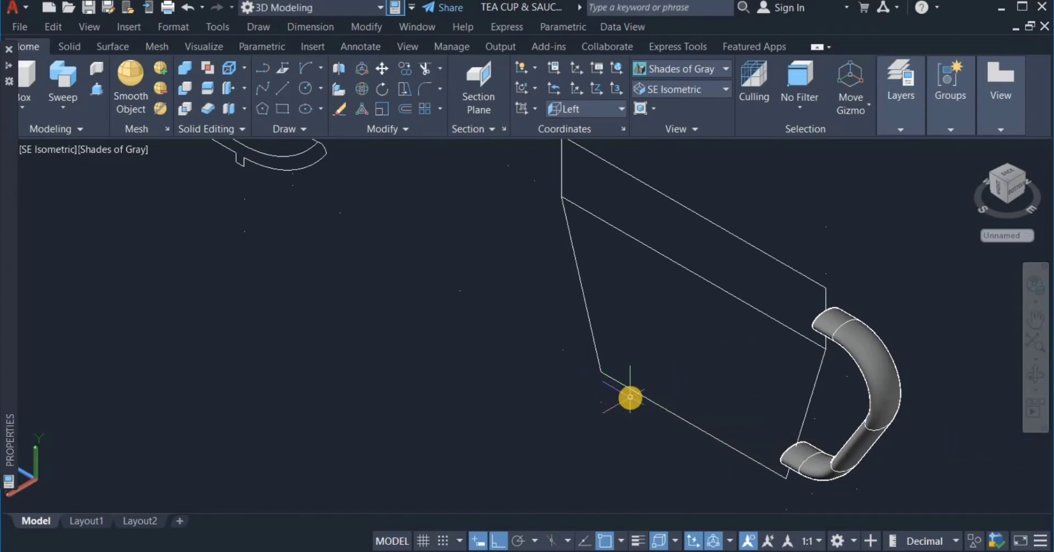
# - Set the UCS to Top and draw a circle from the midpoint of the cup's base line out to its endpoint
pyautogui.click(606, 109)
pyautogui.click(581, 152)
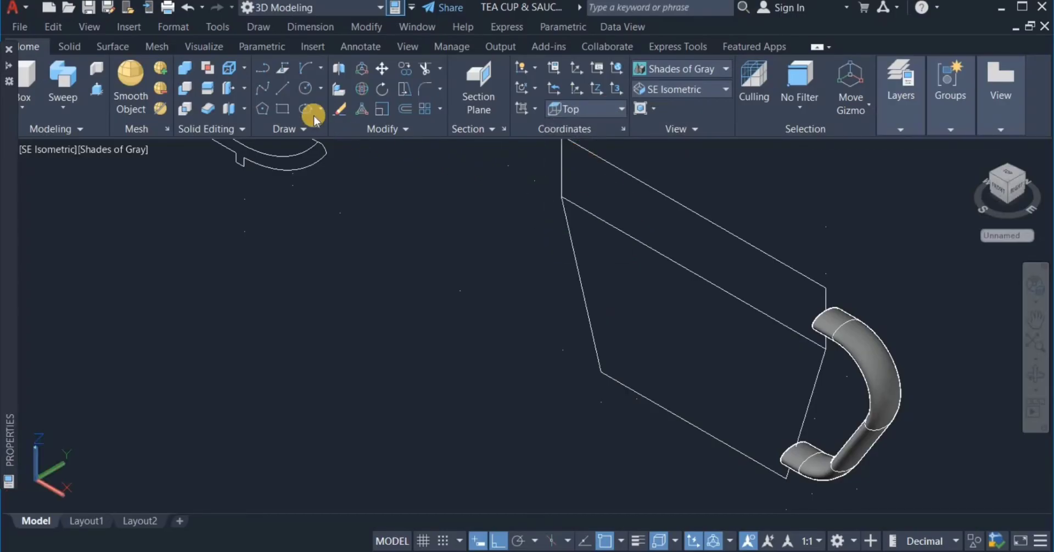
pyautogui.click(306, 88)
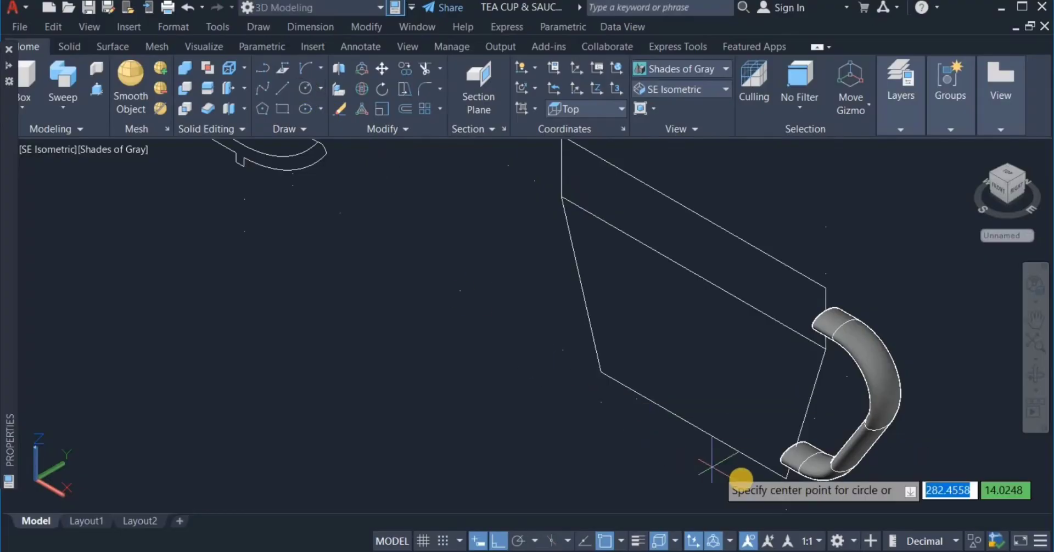
pyautogui.click(696, 424)
pyautogui.click(600, 371)
# - Draw circles centred on the midpoints of the cup's middle and rim lines, each reaching out to its line's endpoint
pyautogui.click(300, 92)
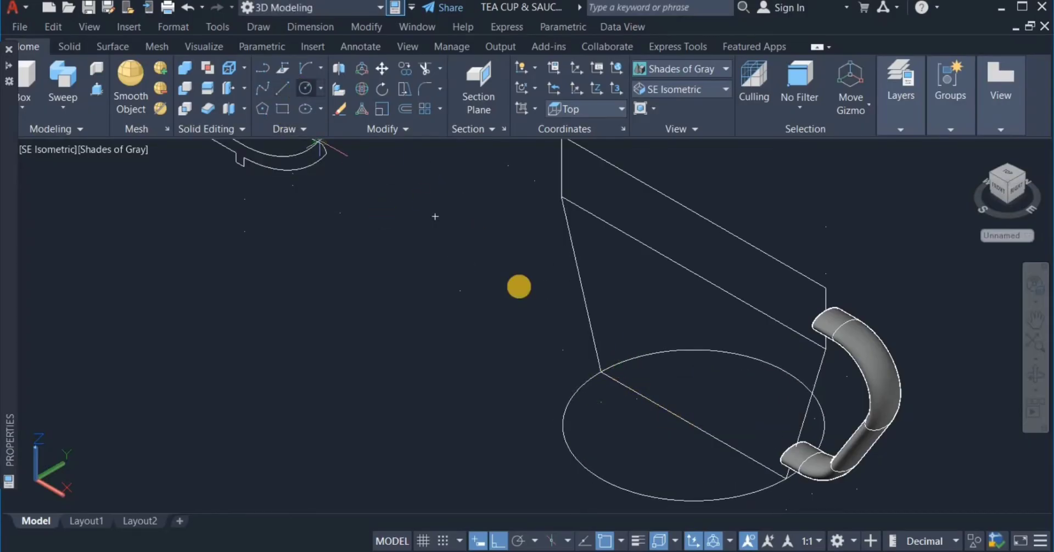
pyautogui.click(693, 272)
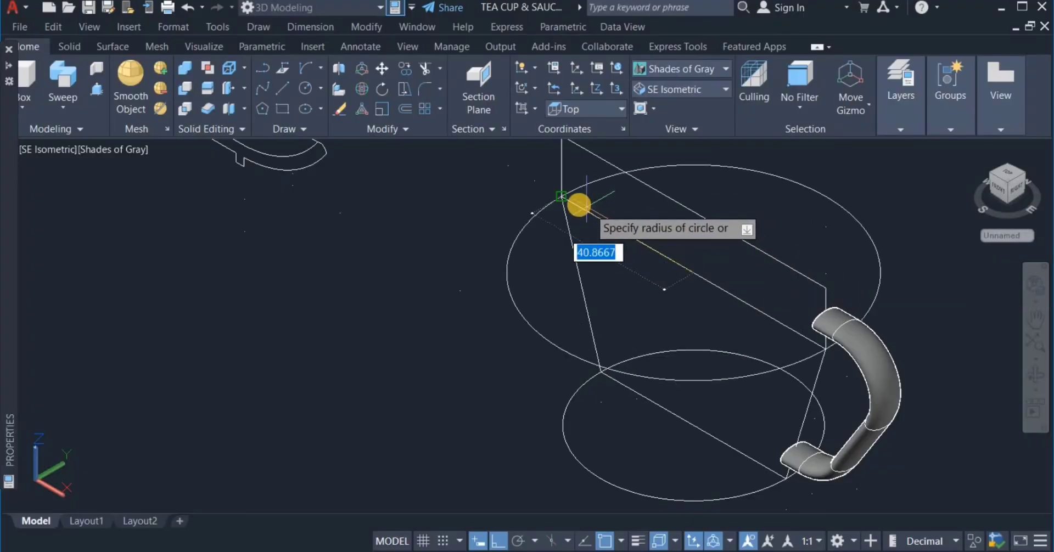
pyautogui.click(569, 198)
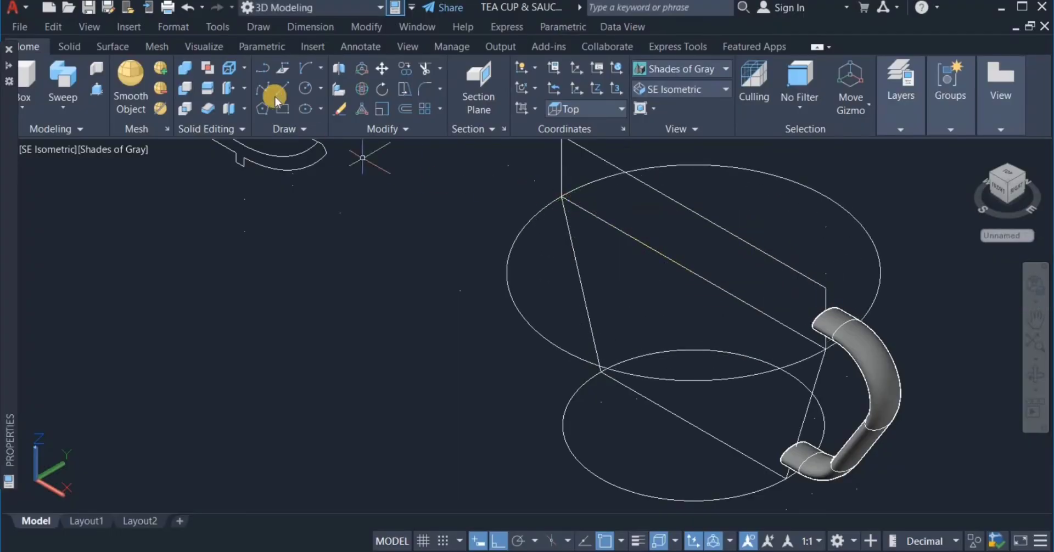
pyautogui.click(305, 87)
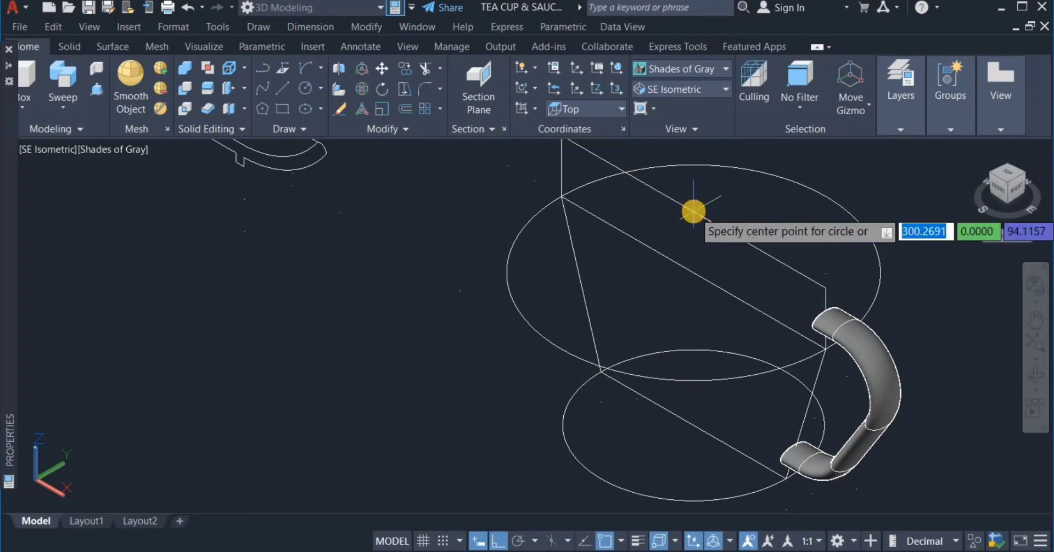
pyautogui.click(694, 211)
pyautogui.scroll(-4, 709, 236)
pyautogui.click(666, 218)
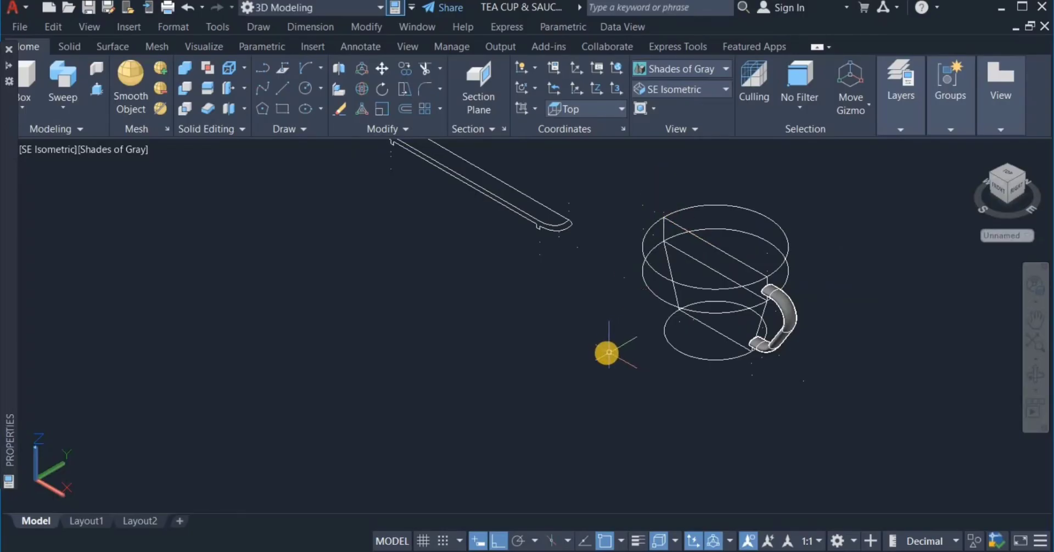
# - Loft the base, middle and rim circles in that order into the cup body, using cross sections only
pyautogui.click(65, 110)
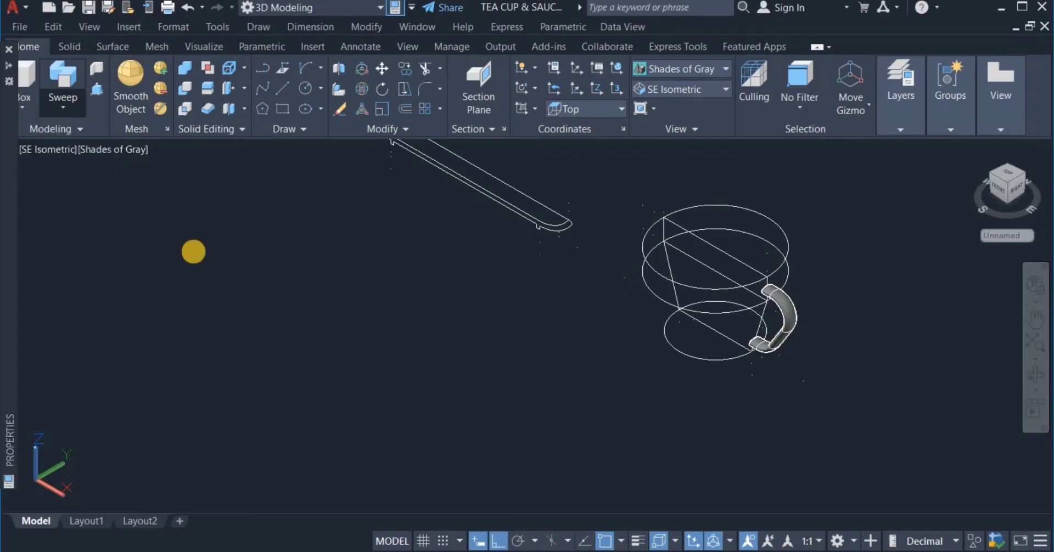
pyautogui.click(692, 351)
pyautogui.click(669, 351)
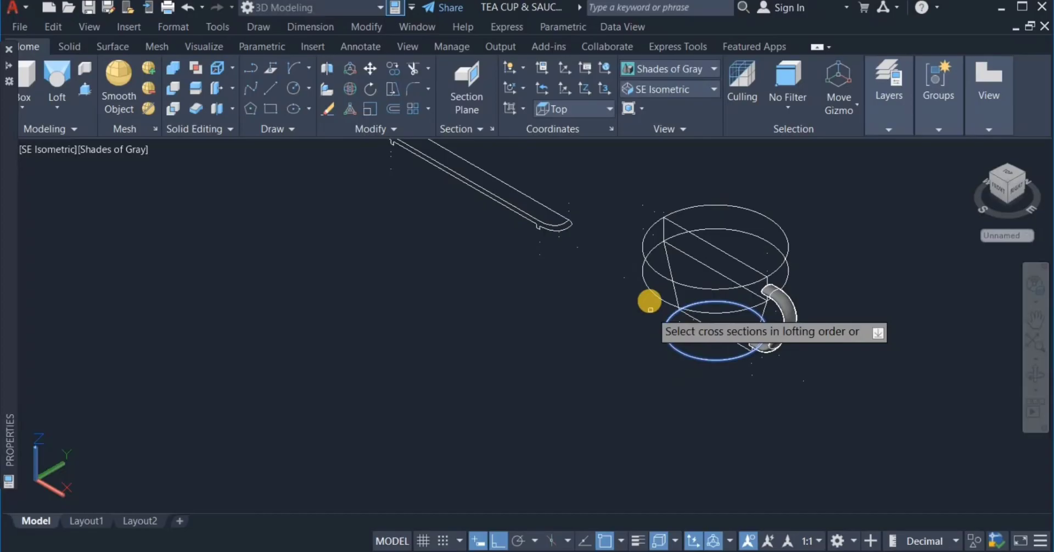
pyautogui.click(648, 291)
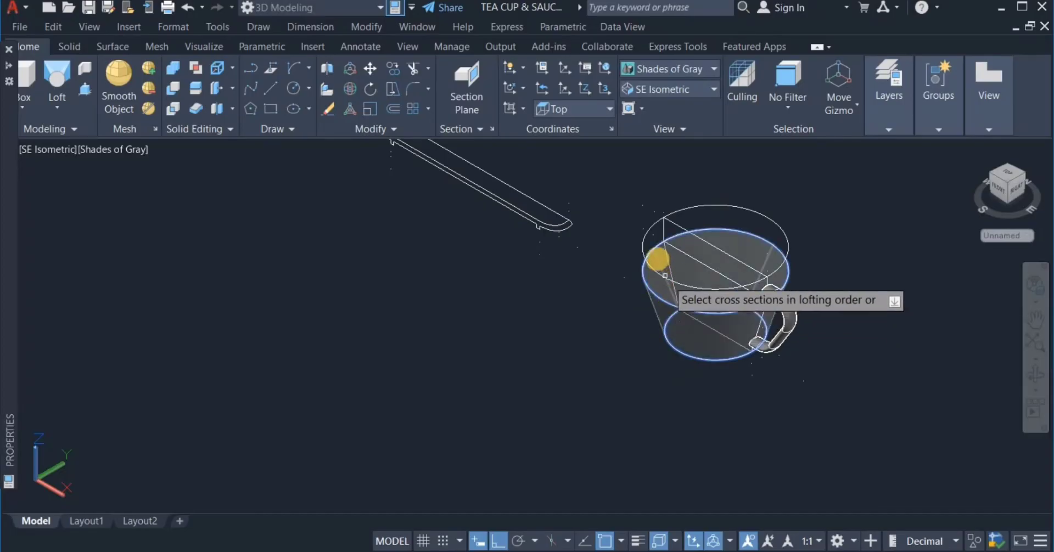
pyautogui.click(649, 232)
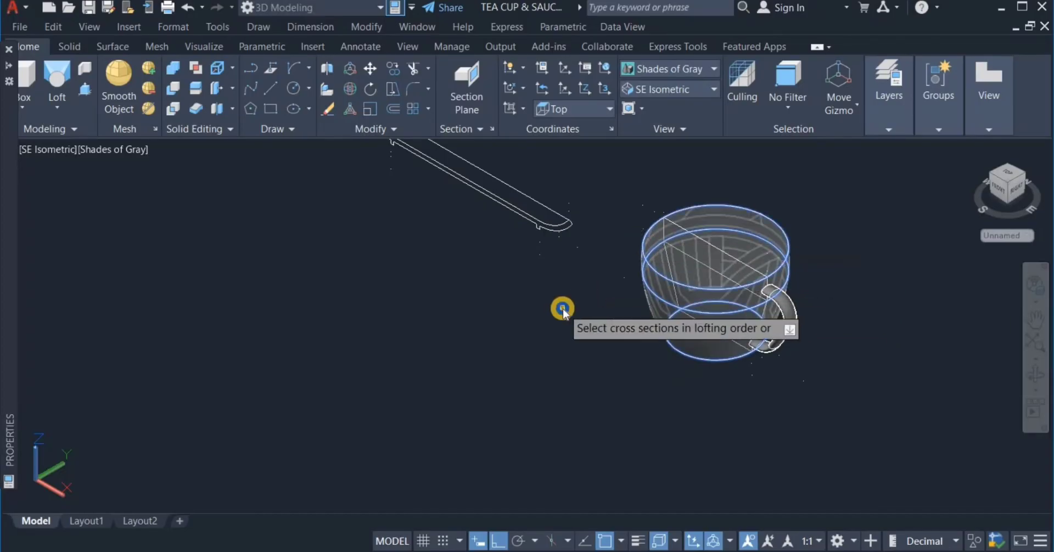
pyautogui.rightClick(563, 310)
pyautogui.click(590, 316)
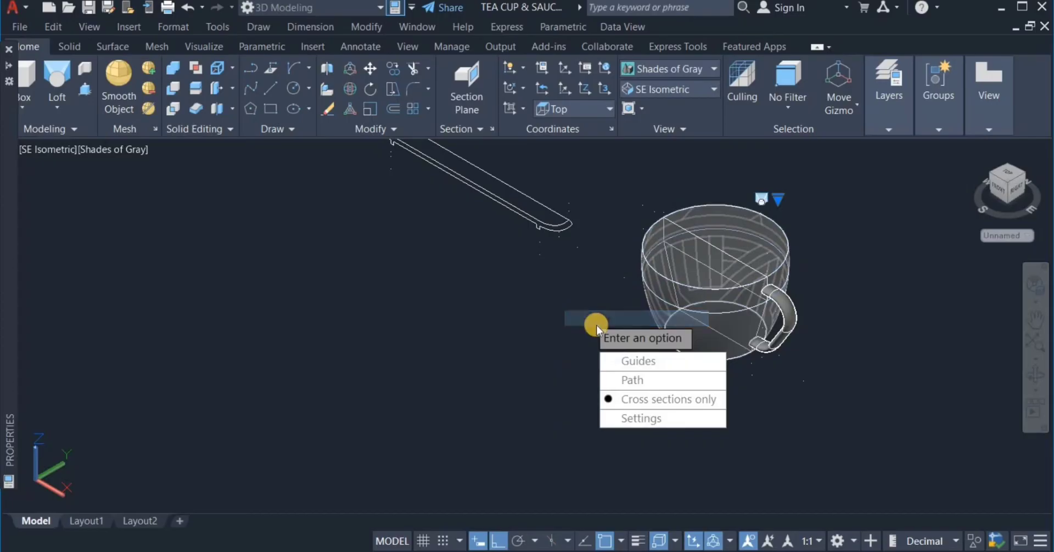
pyautogui.rightClick(526, 328)
pyautogui.click(545, 334)
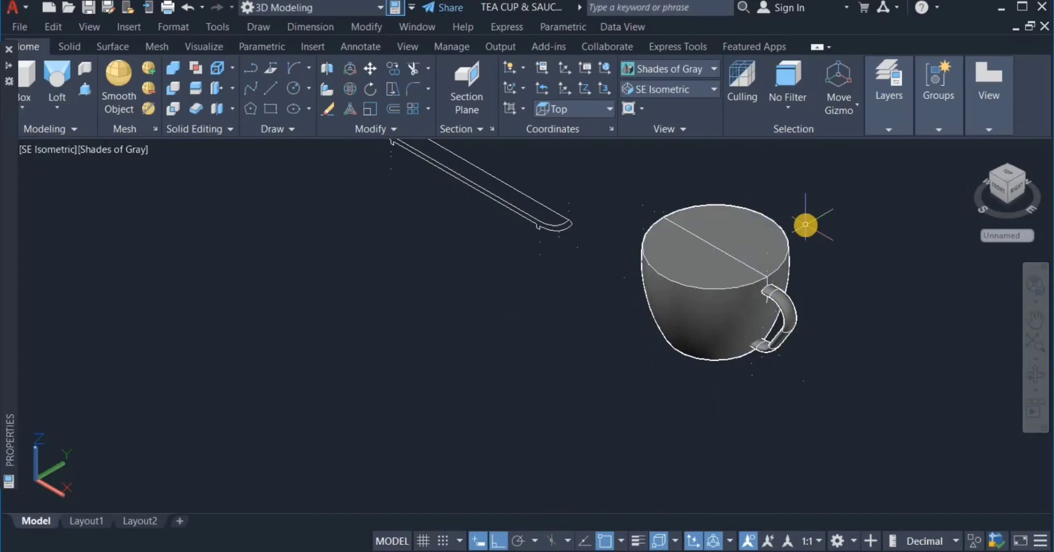
# - Shell the cup body with its top face removed, using a shell offset distance of 4
pyautogui.scroll(2, 805, 224)
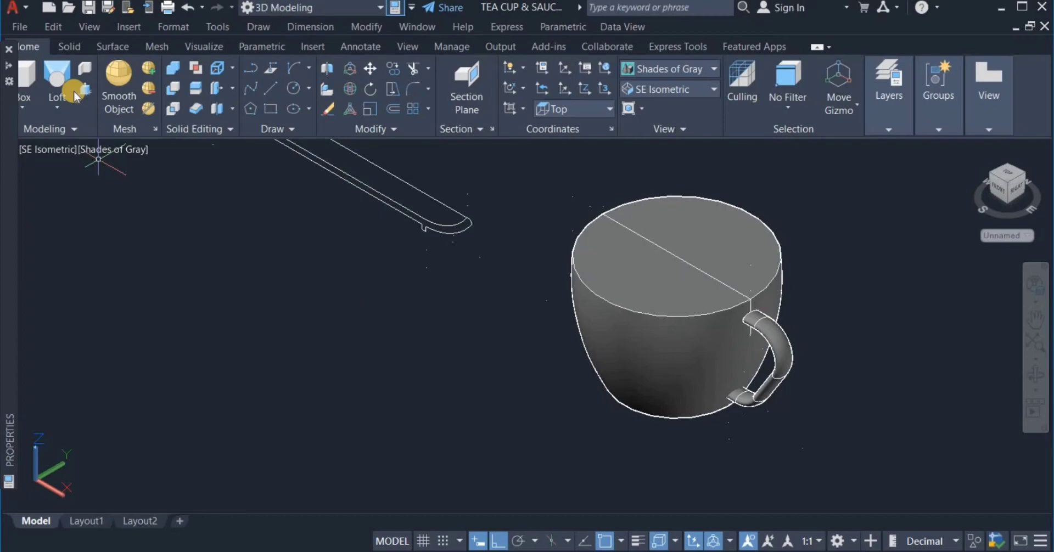
pyautogui.click(69, 47)
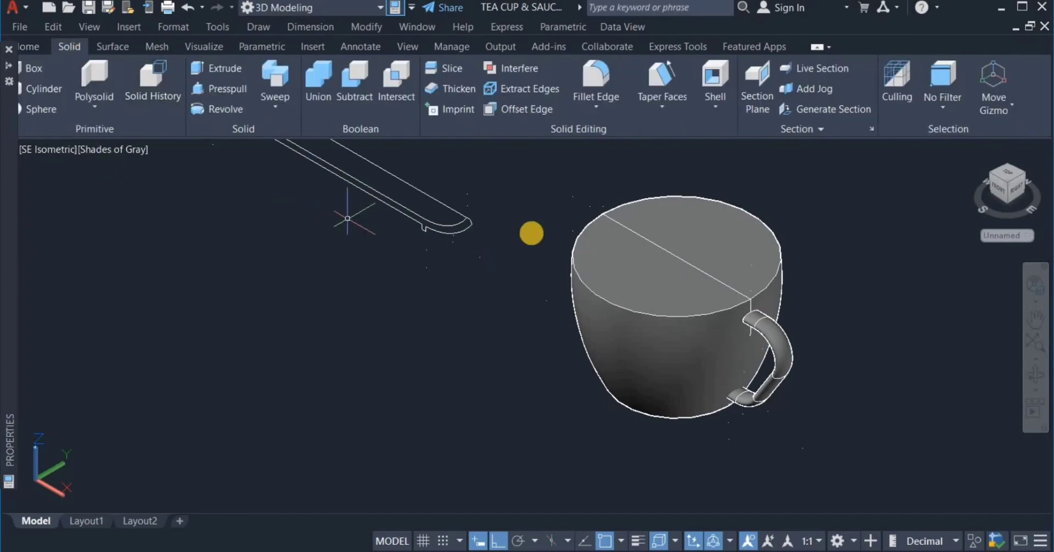
pyautogui.click(716, 70)
pyautogui.click(720, 236)
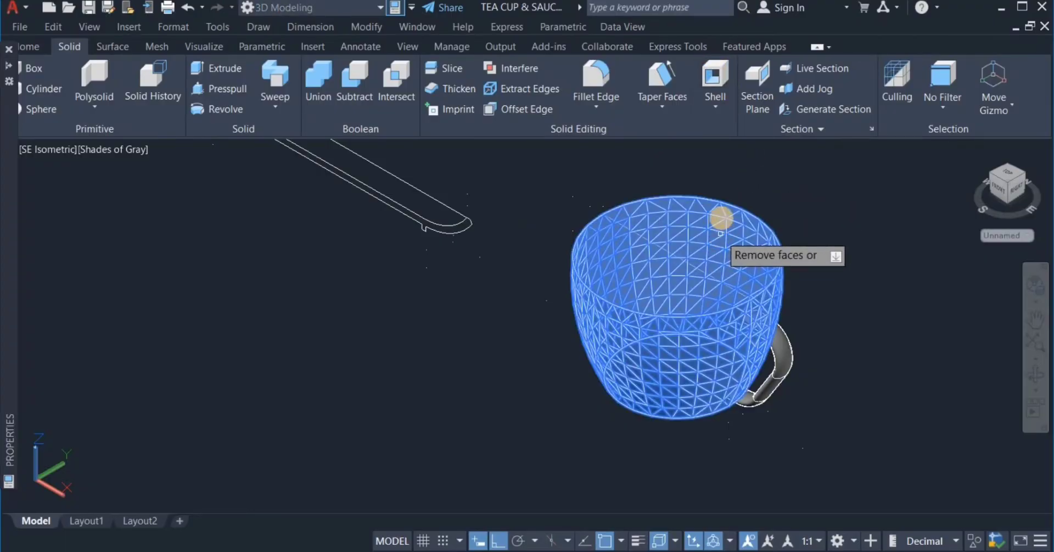
pyautogui.click(712, 236)
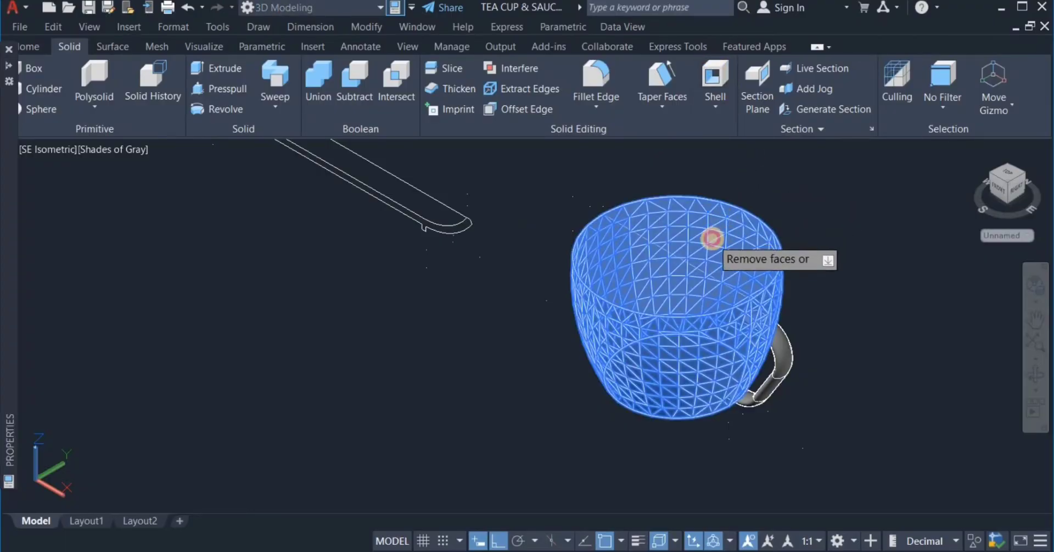
pyautogui.rightClick(793, 203)
pyautogui.click(797, 205)
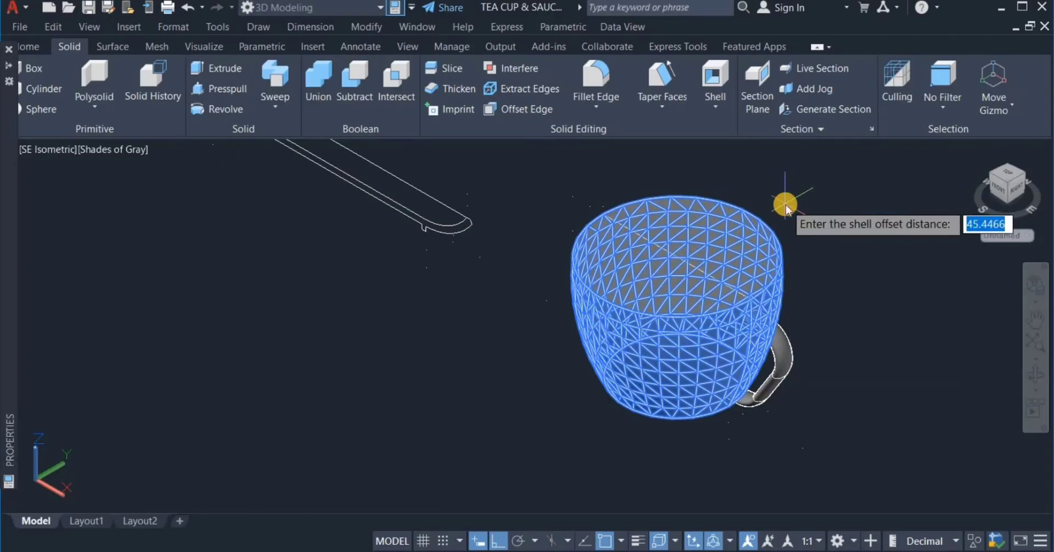
pyautogui.write('4')
pyautogui.press('Return')
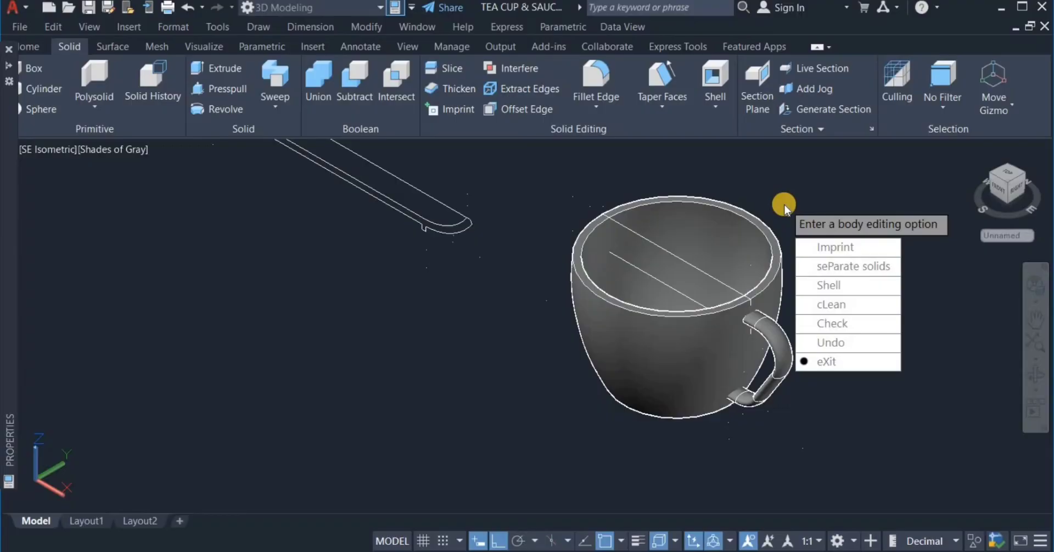
pyautogui.rightClick(785, 205)
pyautogui.click(797, 206)
pyautogui.rightClick(799, 208)
pyautogui.click(812, 213)
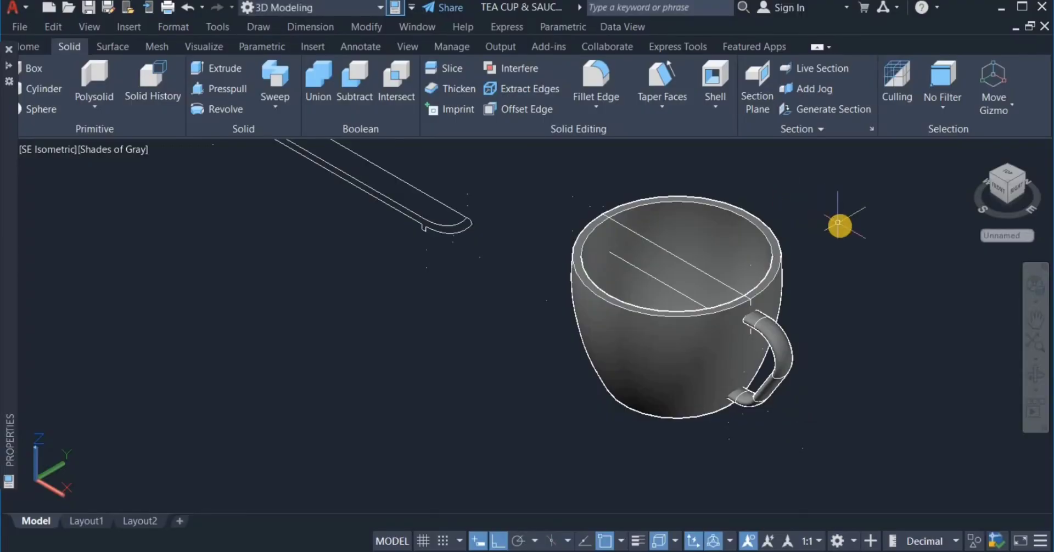
# - Fillet the inner edge of the cup's rim with a radius of 1.5
pyautogui.scroll(-4, 838, 222)
pyautogui.scroll(3, 643, 165)
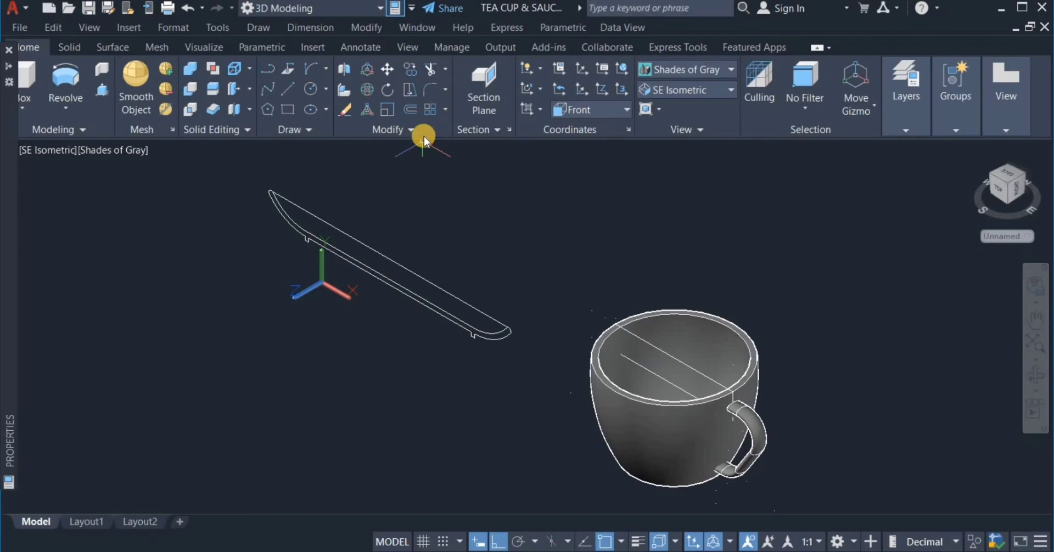
pyautogui.click(435, 88)
pyautogui.rightClick(659, 215)
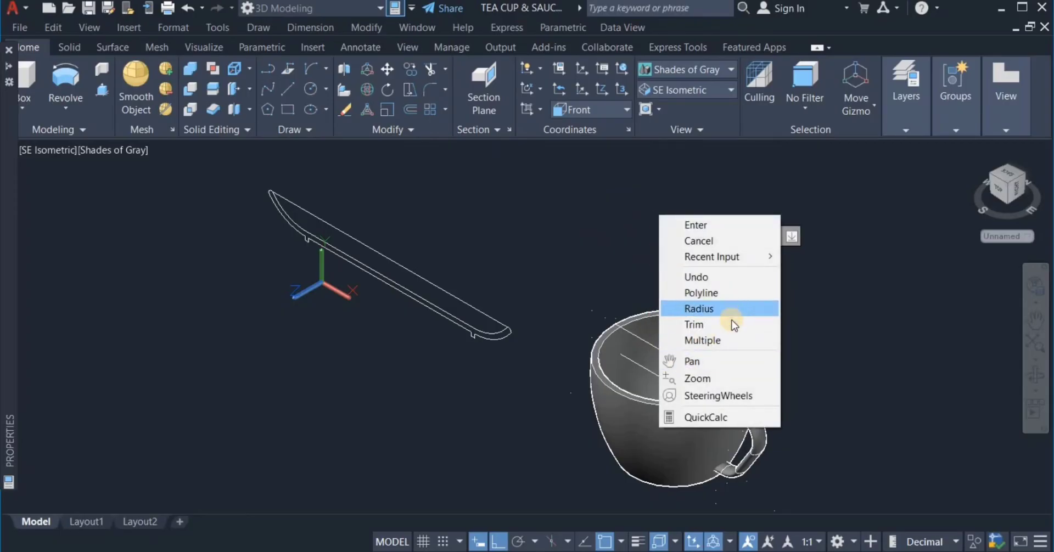
pyautogui.click(735, 304)
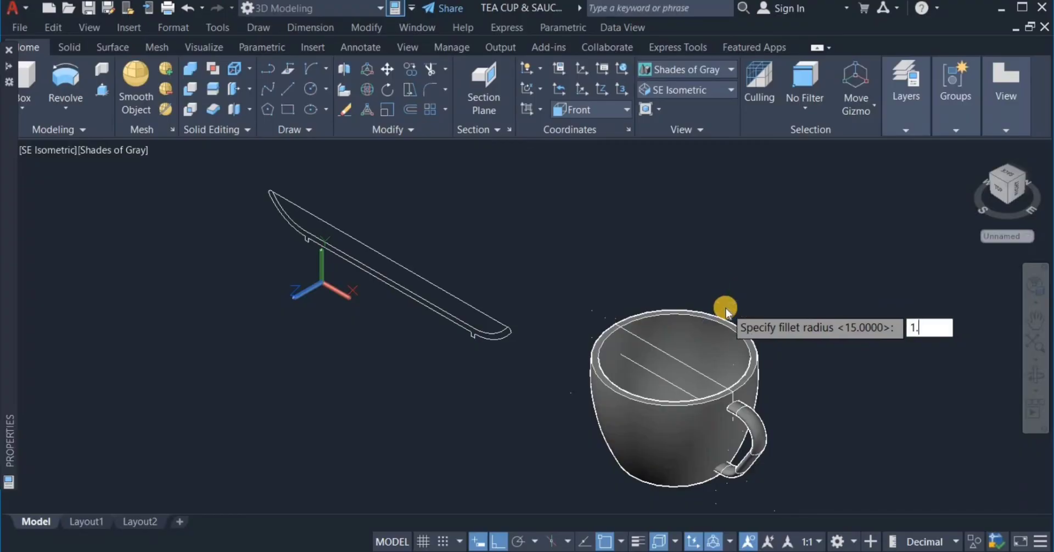
pyautogui.write('1.5')
pyautogui.press('Return')
pyautogui.scroll(6, 712, 316)
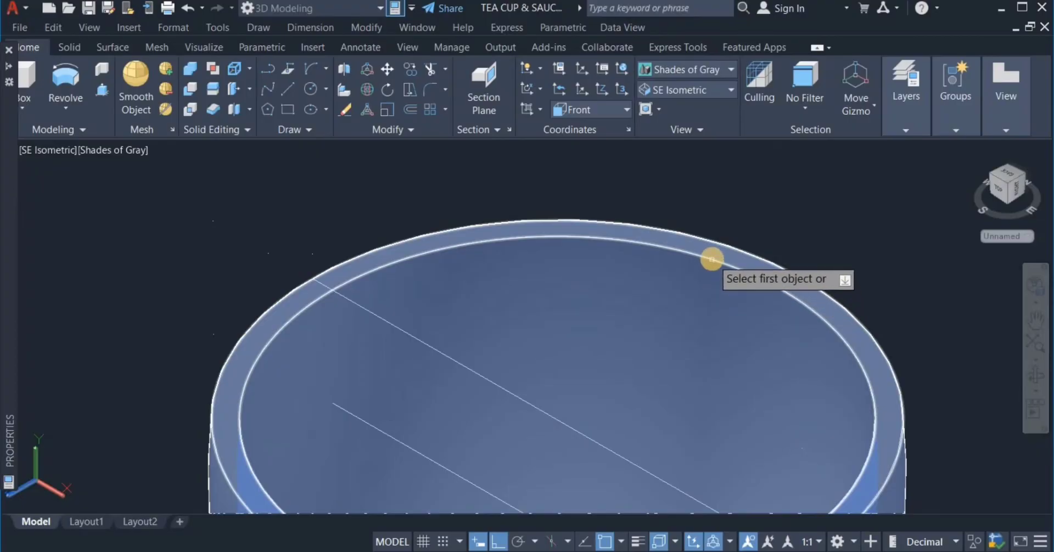
pyautogui.click(712, 259)
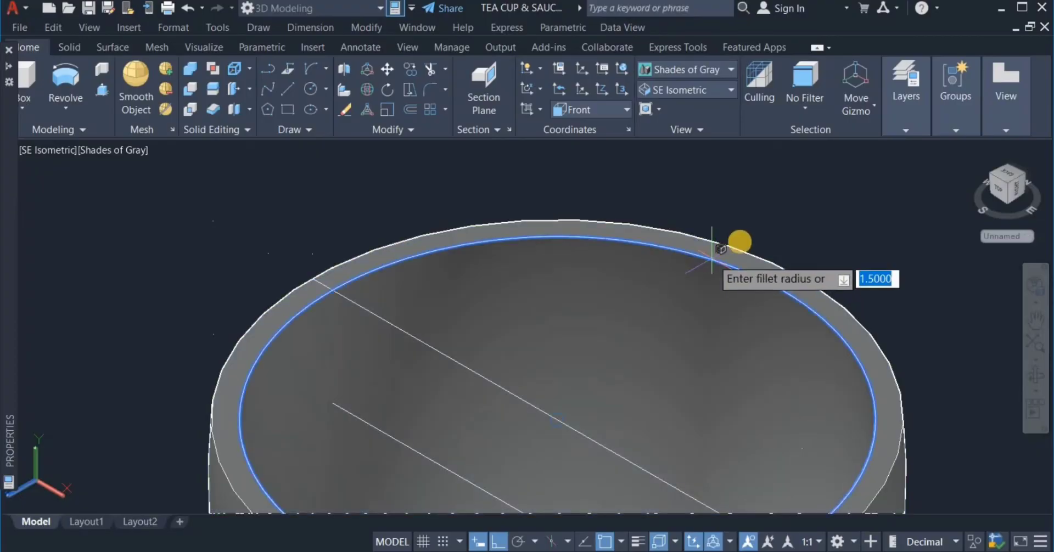
pyautogui.rightClick(764, 239)
pyautogui.click(767, 248)
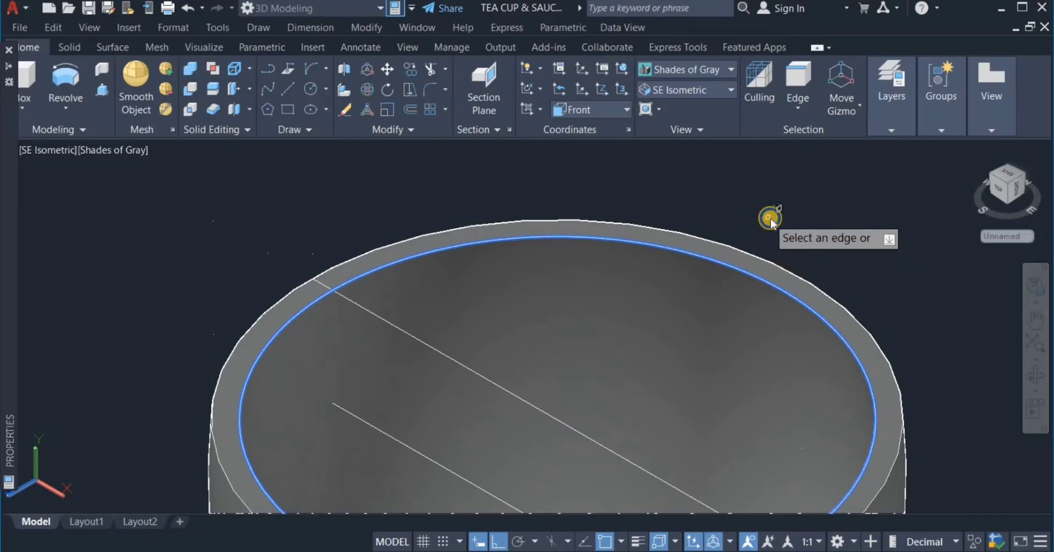
pyautogui.rightClick(769, 220)
pyautogui.click(775, 230)
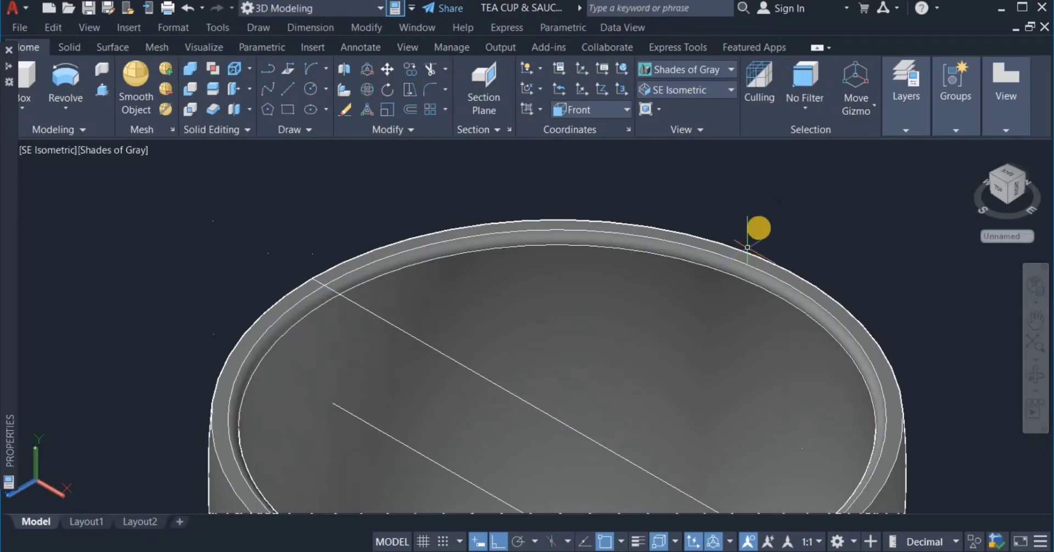
# - Fillet the outer edge of the cup's rim with the same 1.5 radius
pyautogui.click(443, 91)
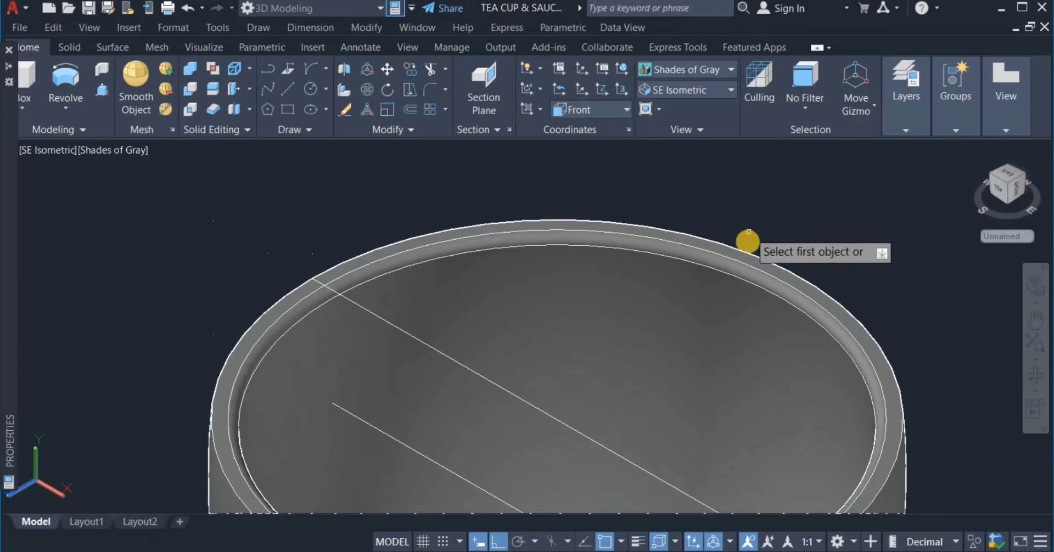
pyautogui.click(742, 245)
pyautogui.rightClick(748, 218)
pyautogui.click(753, 231)
pyautogui.rightClick(744, 216)
pyautogui.click(739, 235)
pyautogui.rightClick(747, 221)
pyautogui.click(760, 230)
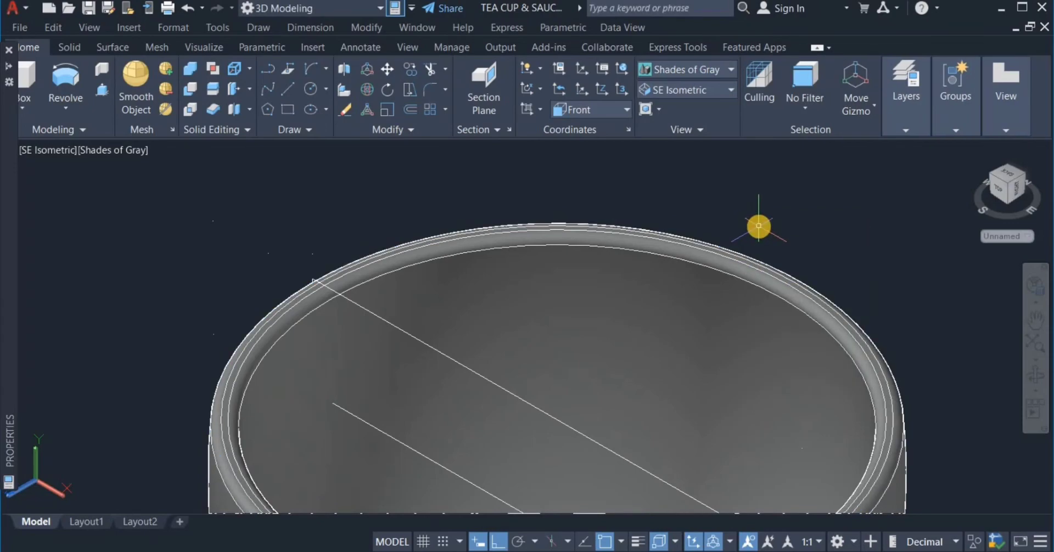
# - Erase the two leftover construction lines that cross the inside of the cup
pyautogui.scroll(-4, 759, 227)
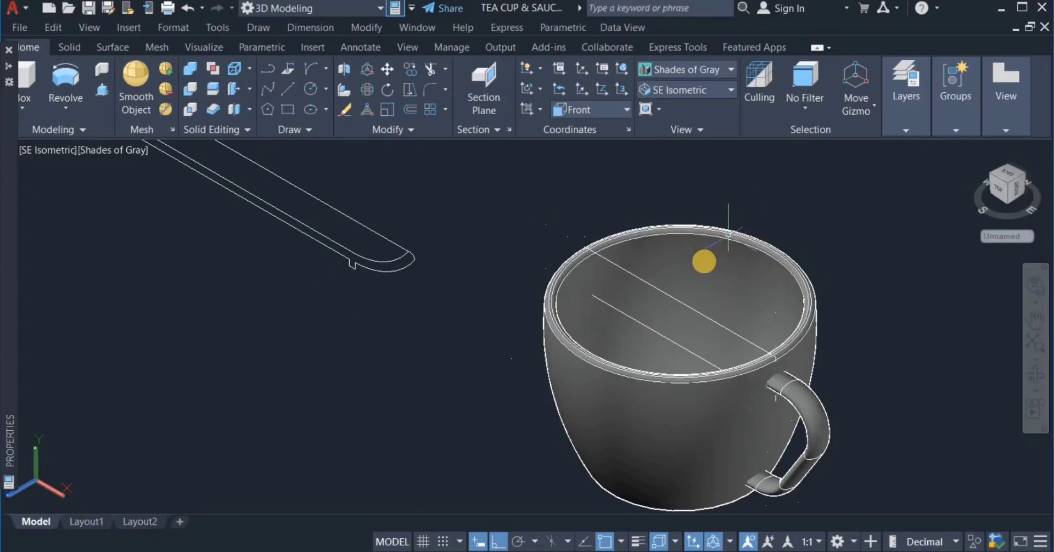
pyautogui.click(671, 299)
pyautogui.click(656, 331)
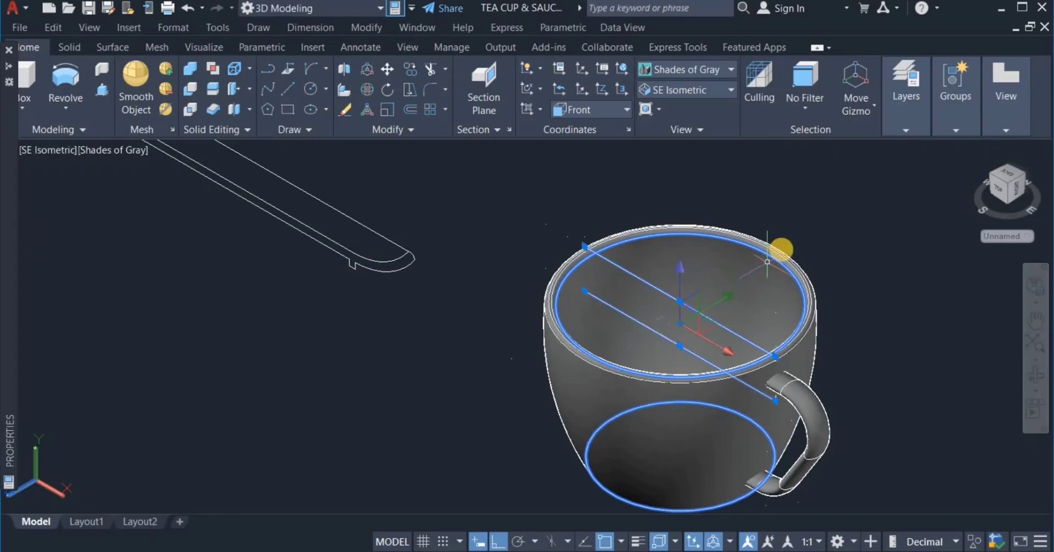
pyautogui.rightClick(807, 232)
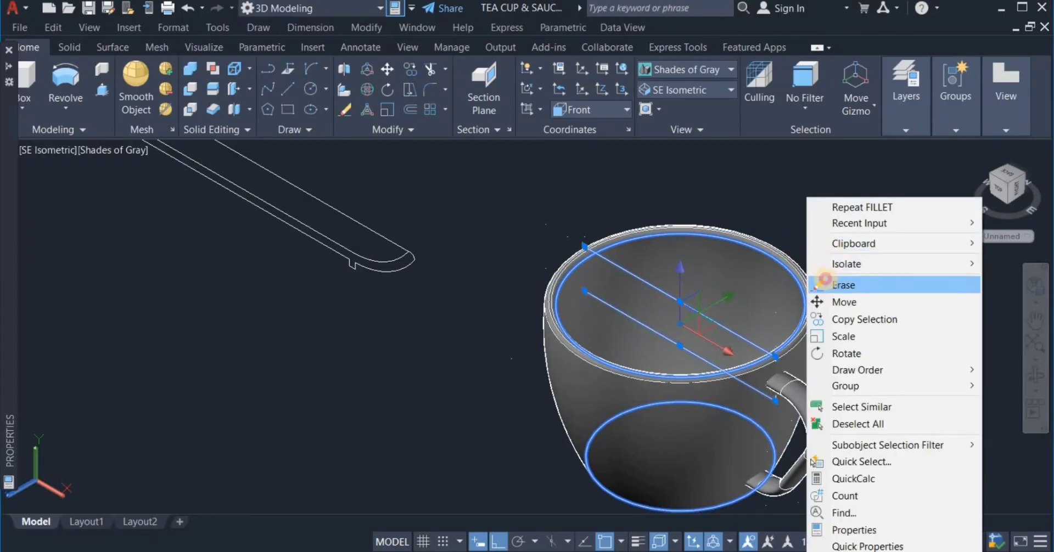
pyautogui.click(829, 284)
# - Draw a vertical centre line about 38 units long, rising from the midpoint of the saucer profile's bottom line
pyautogui.scroll(-4, 777, 272)
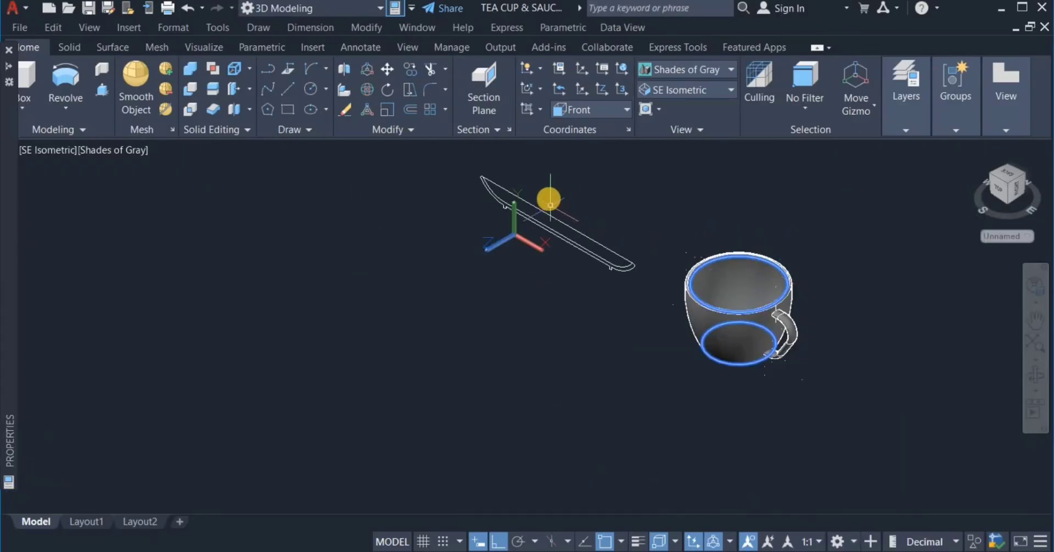
pyautogui.scroll(4, 547, 198)
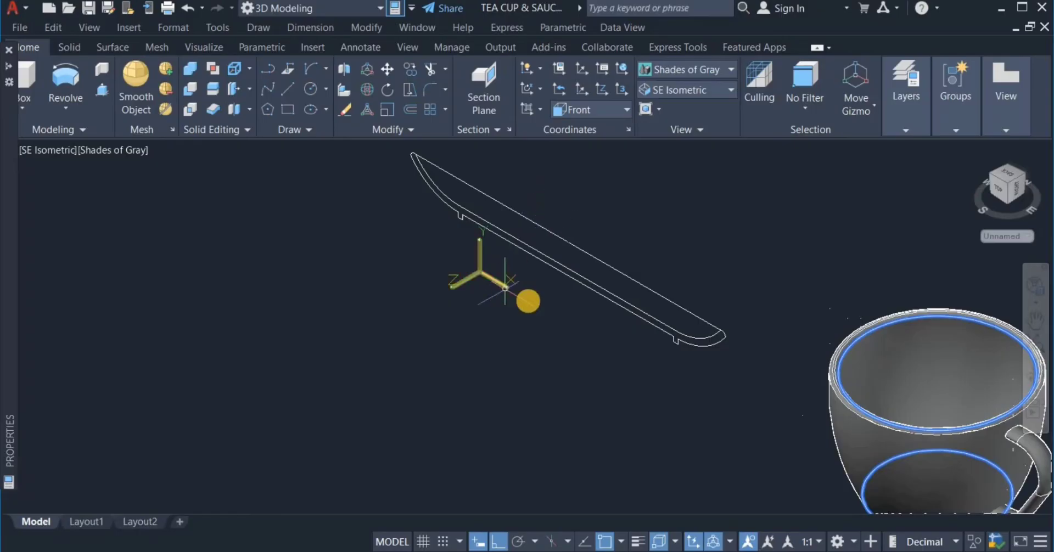
pyautogui.rightClick(556, 279)
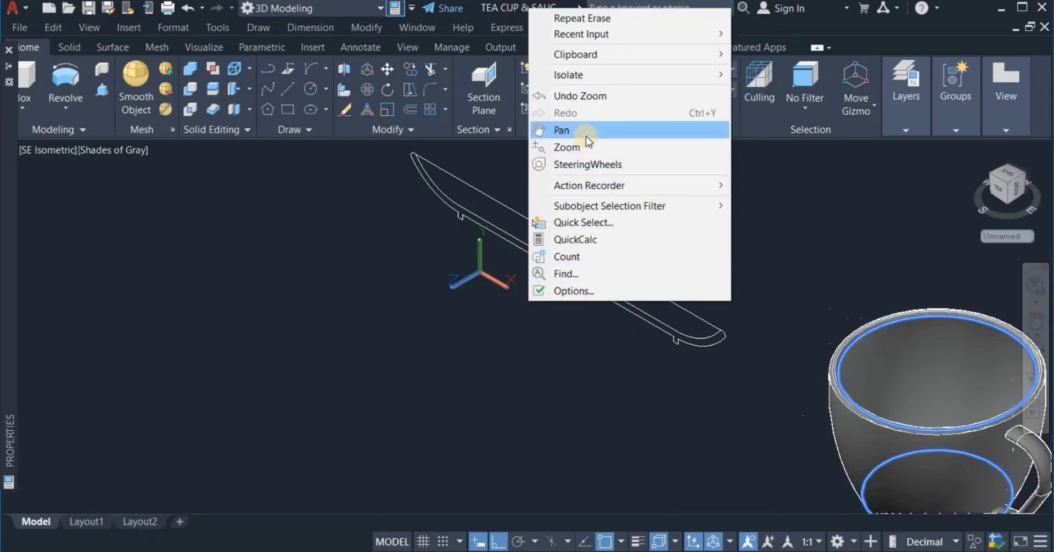
pyautogui.click(562, 130)
pyautogui.moveTo(551, 241); pyautogui.dragTo(500, 311)
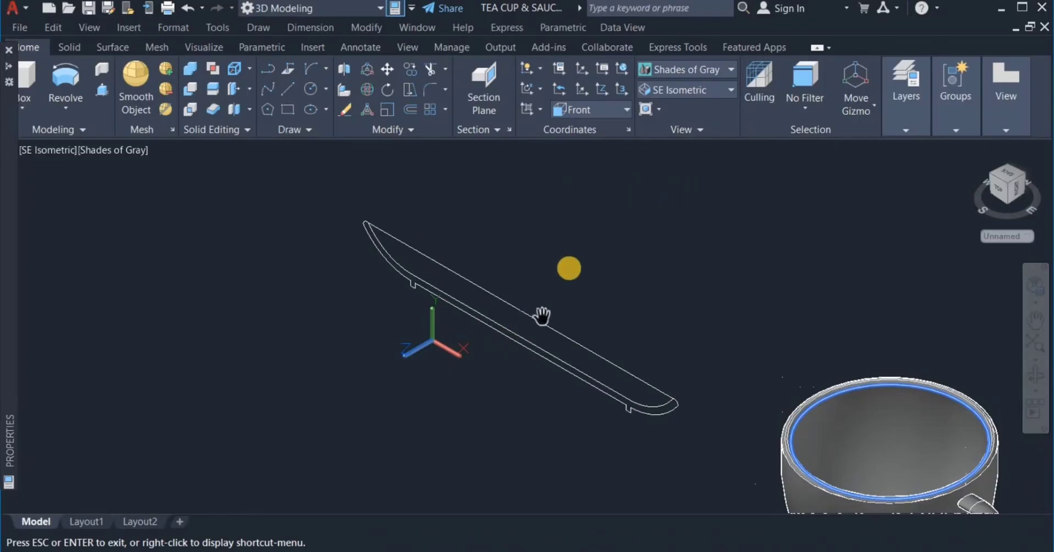
pyautogui.rightClick(571, 266)
pyautogui.click(603, 275)
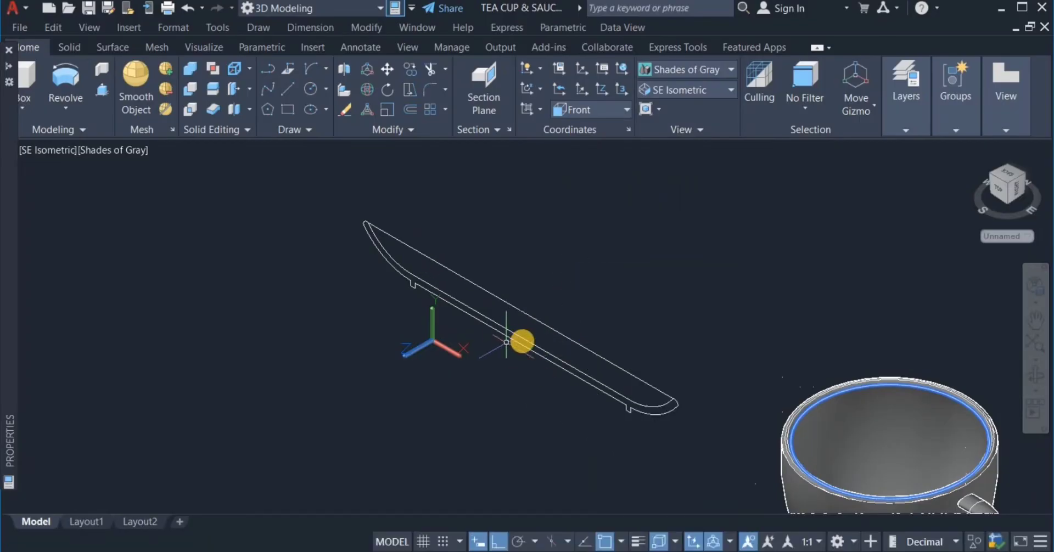
pyautogui.click(290, 89)
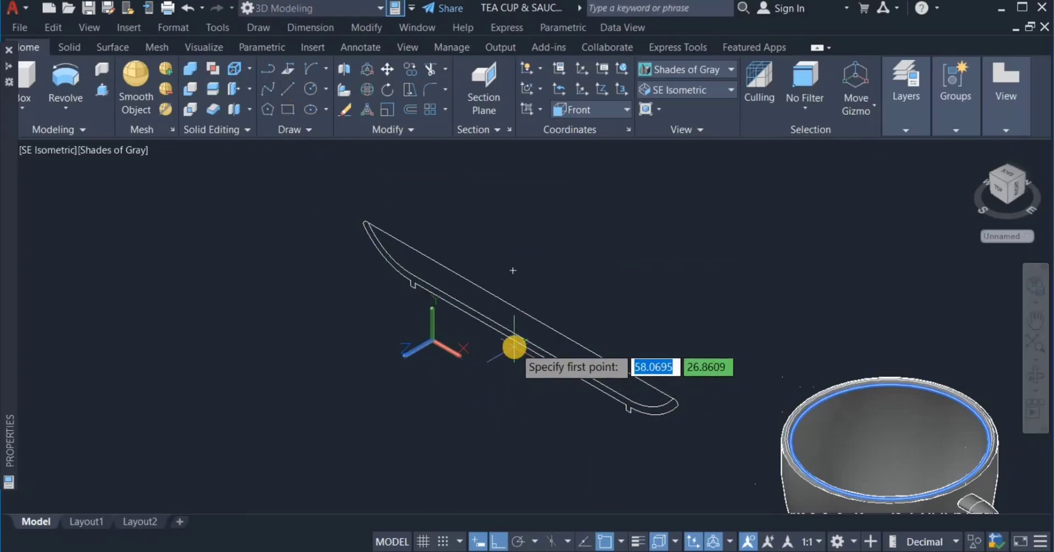
pyautogui.scroll(5, 516, 343)
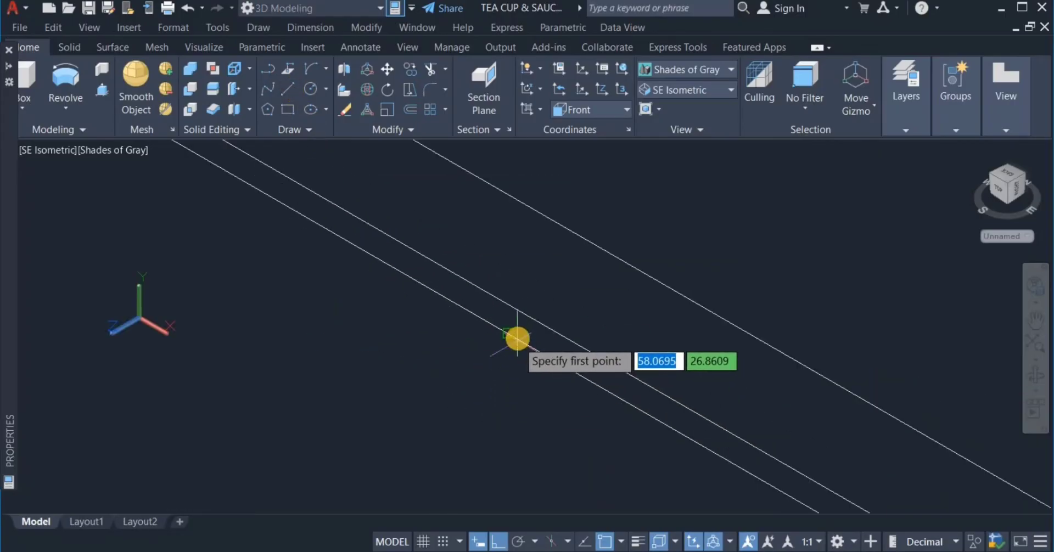
pyautogui.click(515, 337)
pyautogui.scroll(-2, 521, 347)
pyautogui.scroll(-2, 521, 347)
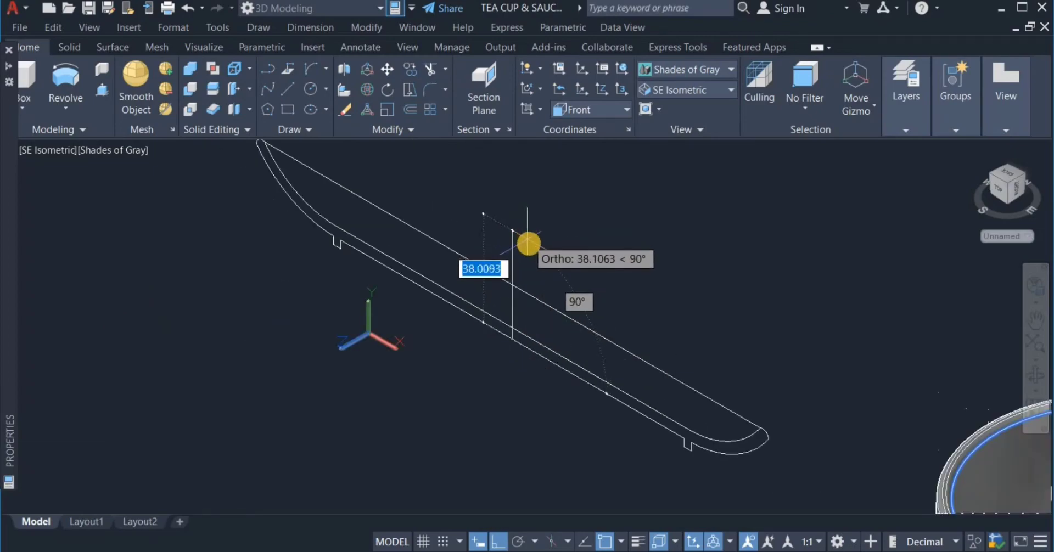
pyautogui.click(529, 243)
pyautogui.rightClick(551, 247)
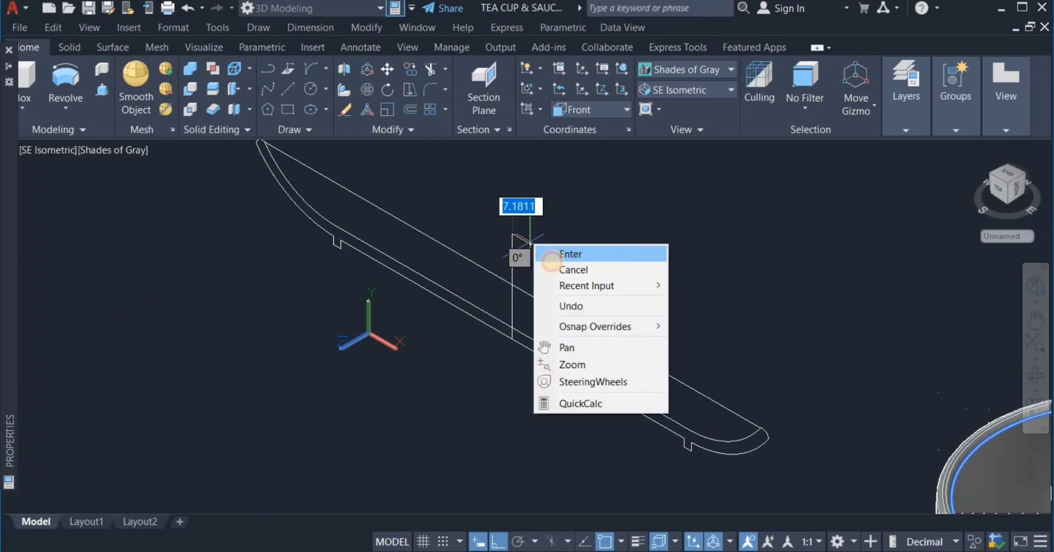
pyautogui.click(554, 256)
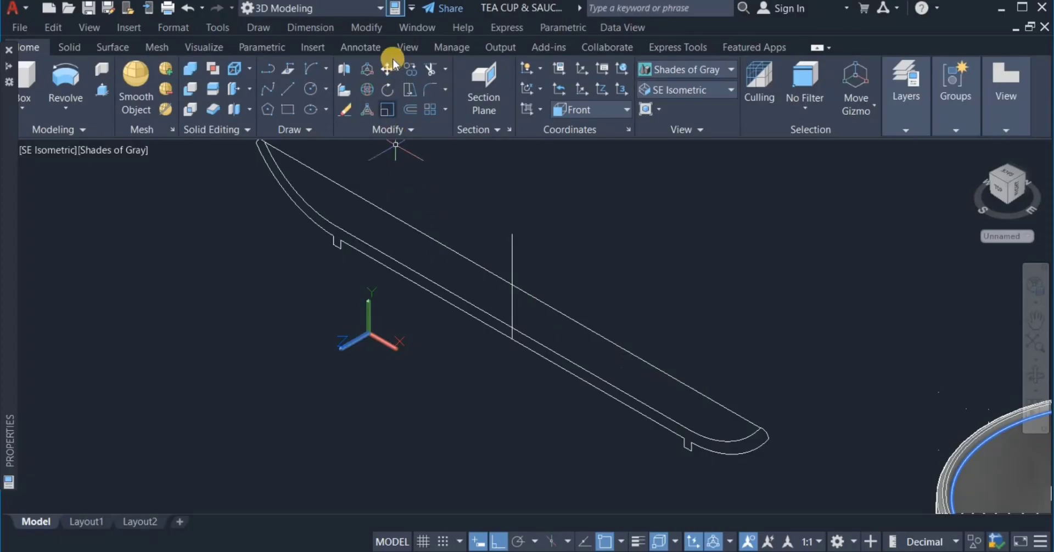
# - Erase the half of the saucer profile on the cup's side of the vertical centre line
pyautogui.click(748, 457)
pyautogui.click(608, 244)
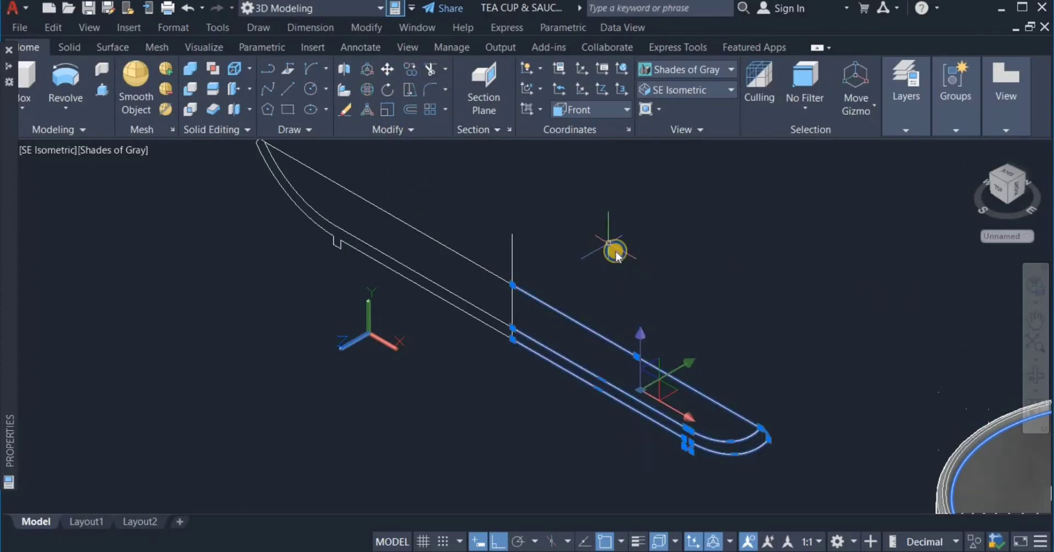
pyautogui.rightClick(616, 254)
pyautogui.click(641, 285)
# - Revolve the remaining half of the saucer profile 360 degrees about the vertical centre line to form the solid saucer
pyautogui.scroll(-3, 635, 285)
pyautogui.scroll(2, 474, 178)
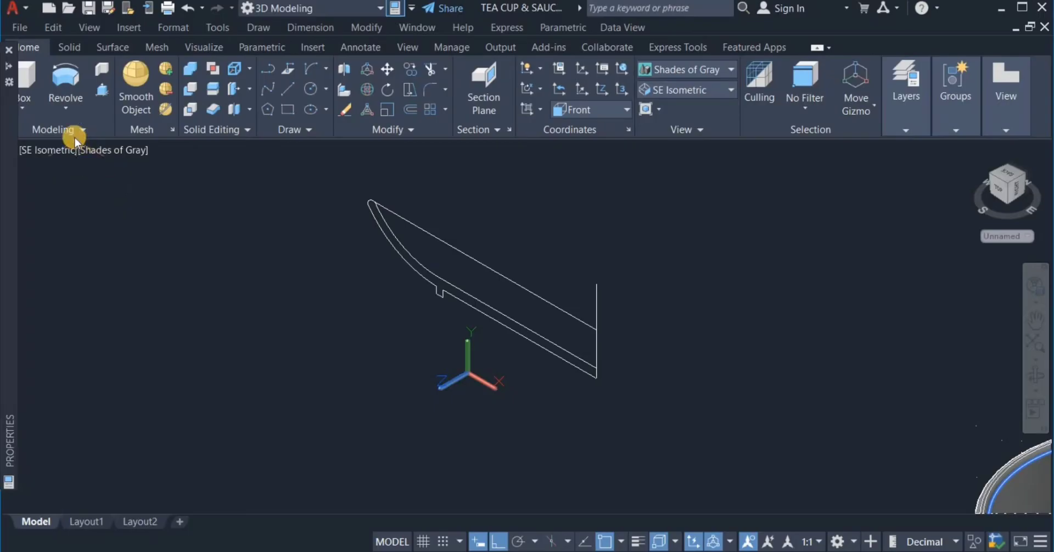
pyautogui.click(74, 113)
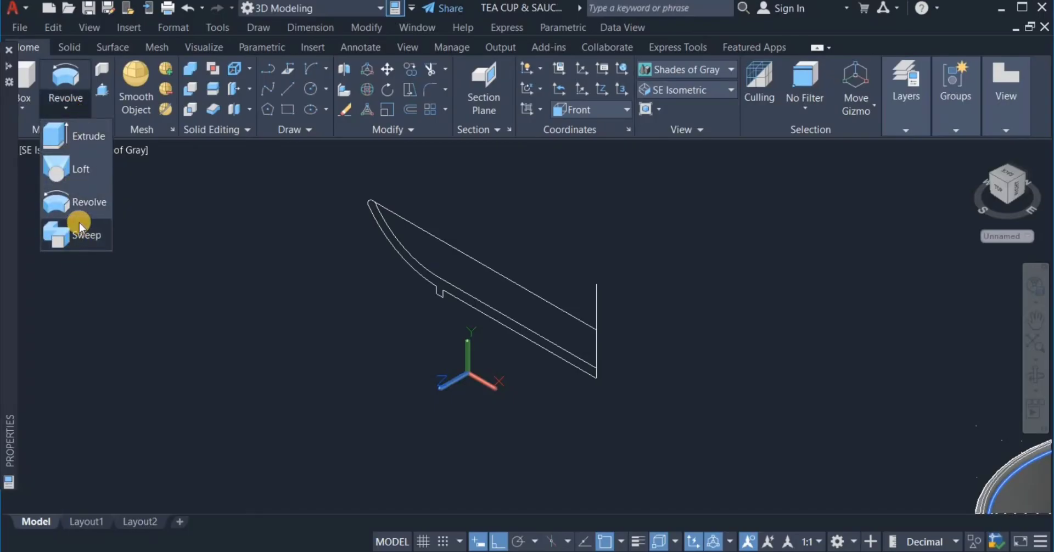
pyautogui.click(70, 204)
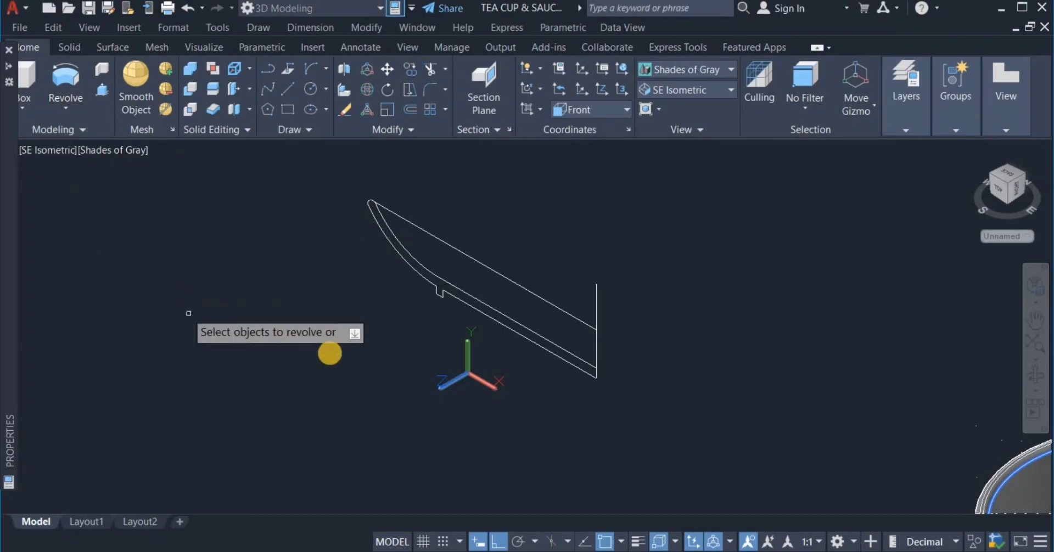
pyautogui.click(468, 328)
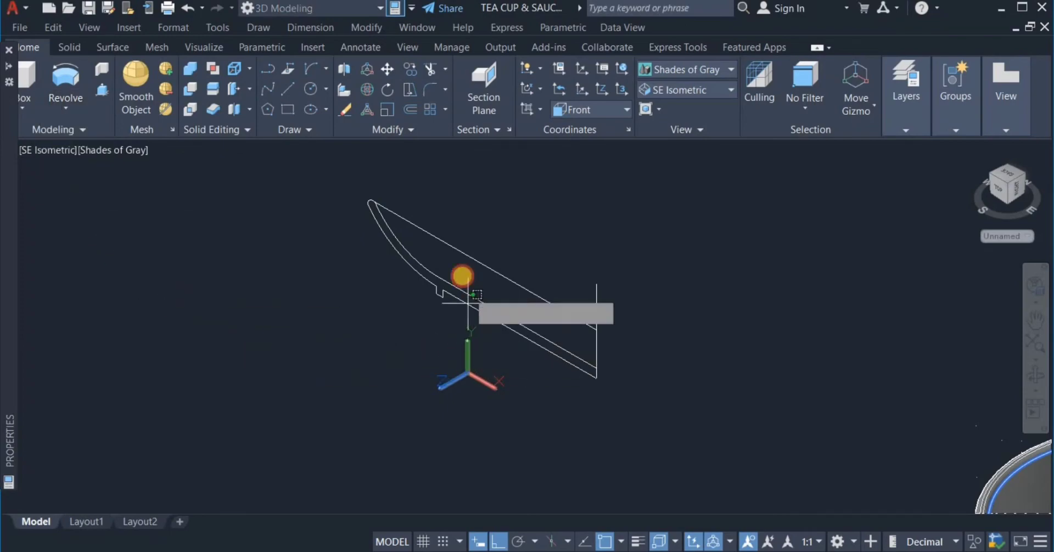
pyautogui.click(461, 275)
pyautogui.rightClick(470, 202)
pyautogui.click(488, 212)
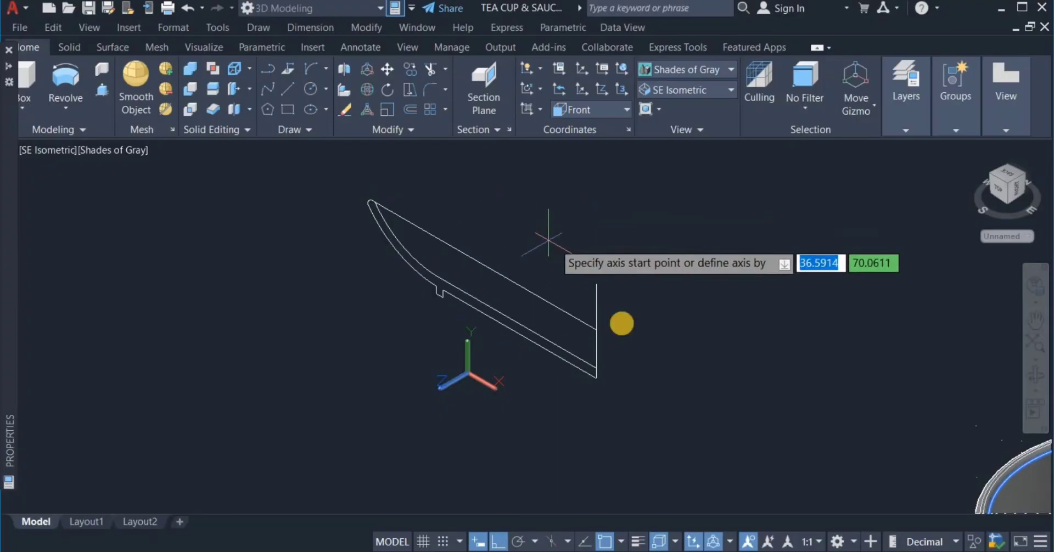
pyautogui.click(594, 380)
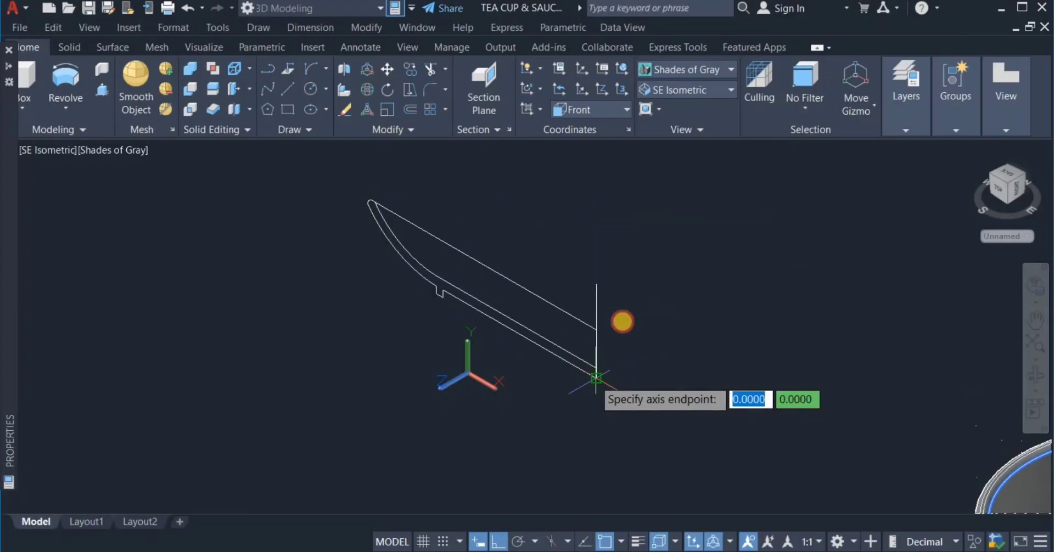
pyautogui.click(599, 289)
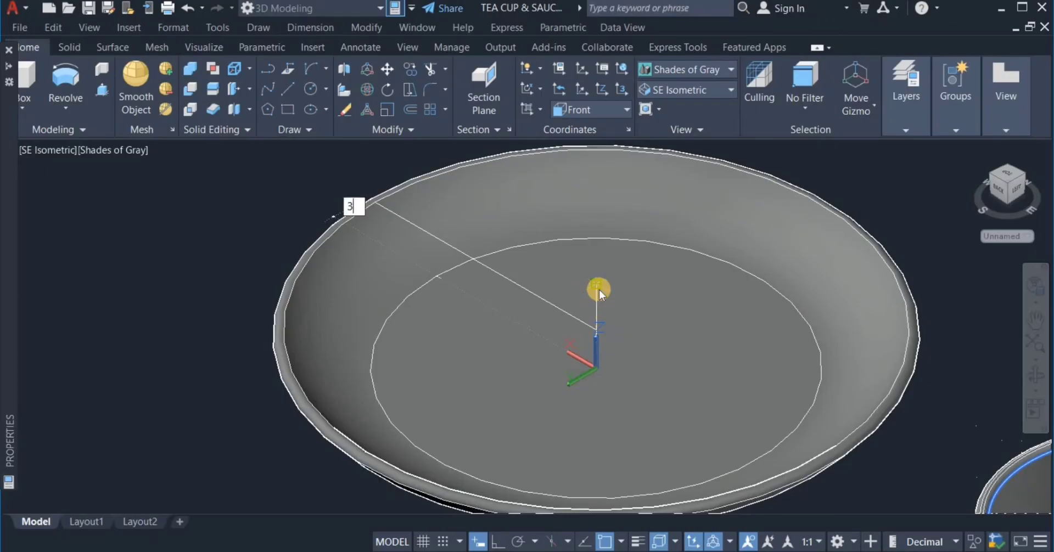
pyautogui.write('360')
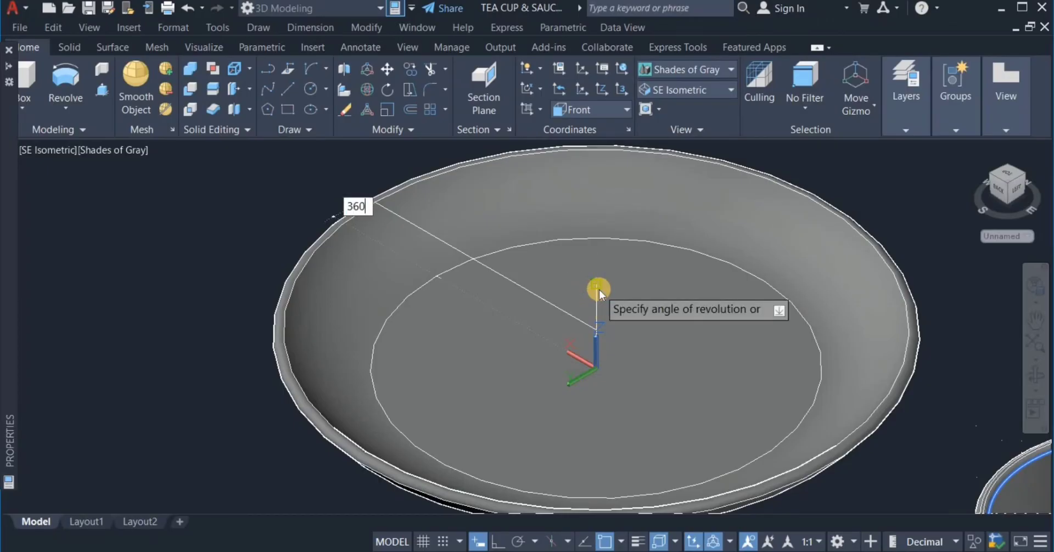
pyautogui.press('Return')
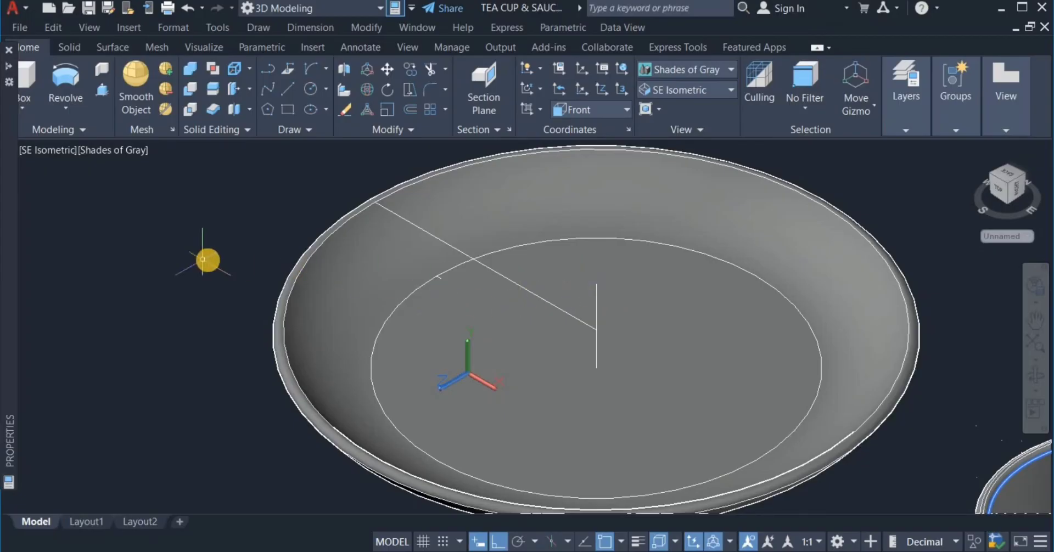
# - Erase the leftover slanted profile line and the vertical centre line inside the saucer
pyautogui.click(391, 214)
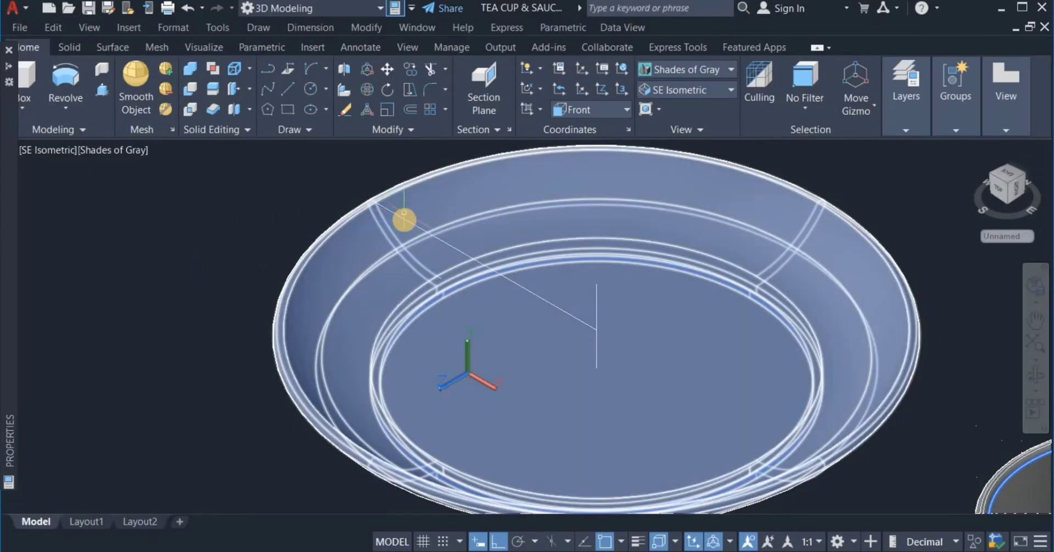
pyautogui.click(404, 219)
pyautogui.rightClick(255, 213)
pyautogui.click(273, 262)
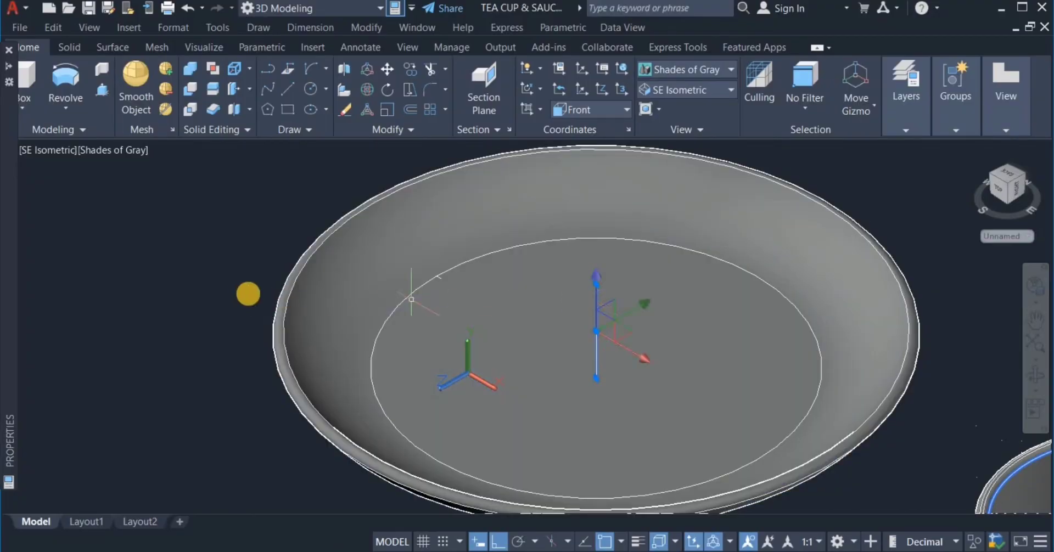
pyautogui.rightClick(247, 296)
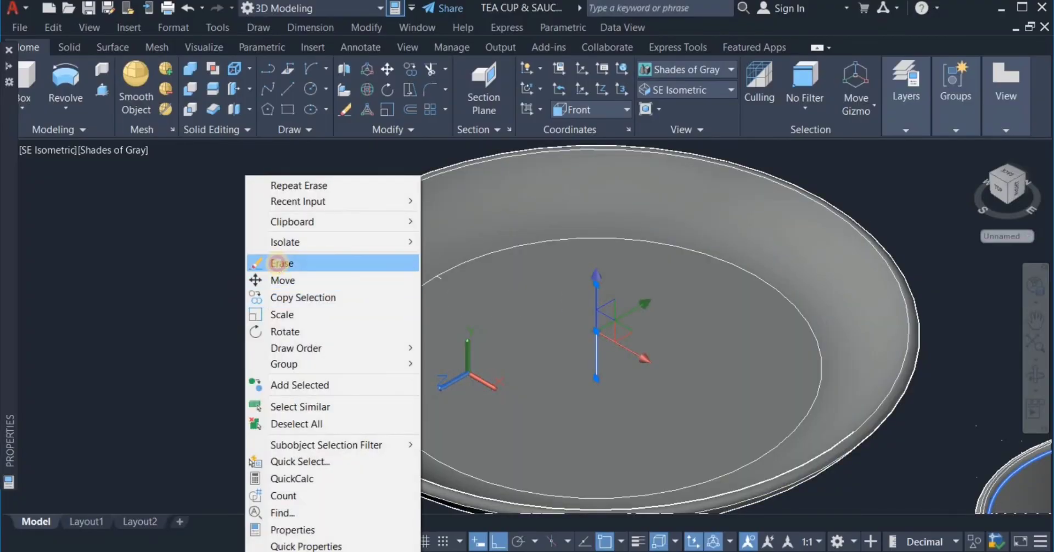
pyautogui.click(278, 263)
pyautogui.scroll(-4, 276, 269)
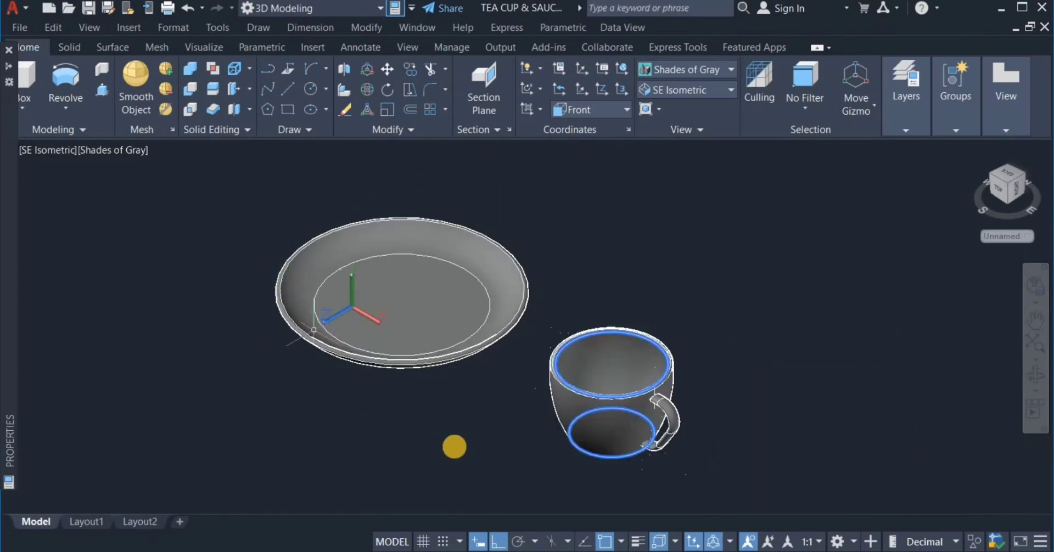
pyautogui.keyDown('shift'); pyautogui.moveTo(569, 471); pyautogui.dragTo(891, 385, button='middle'); pyautogui.keyUp('shift')
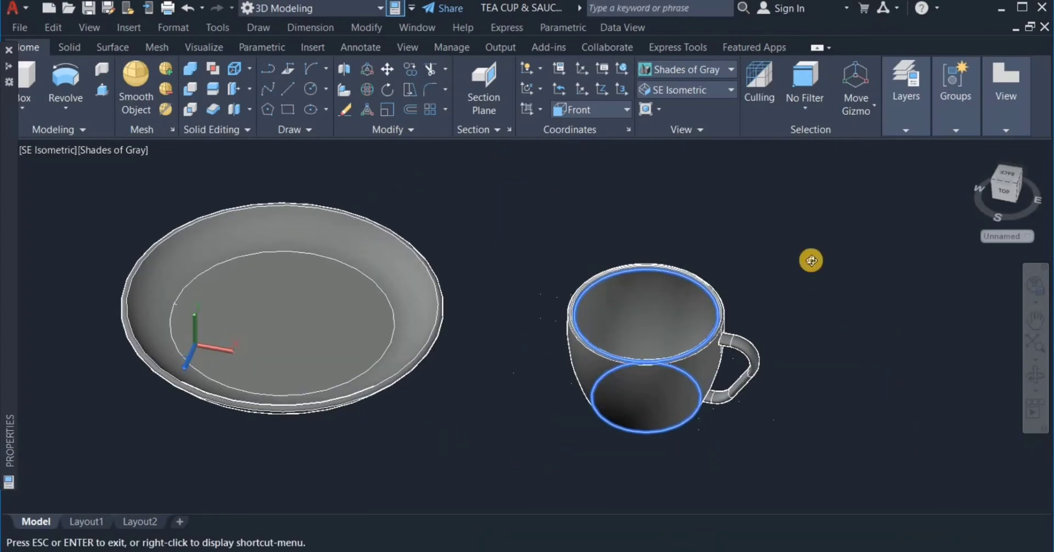
pyautogui.rightClick(812, 261)
pyautogui.click(842, 271)
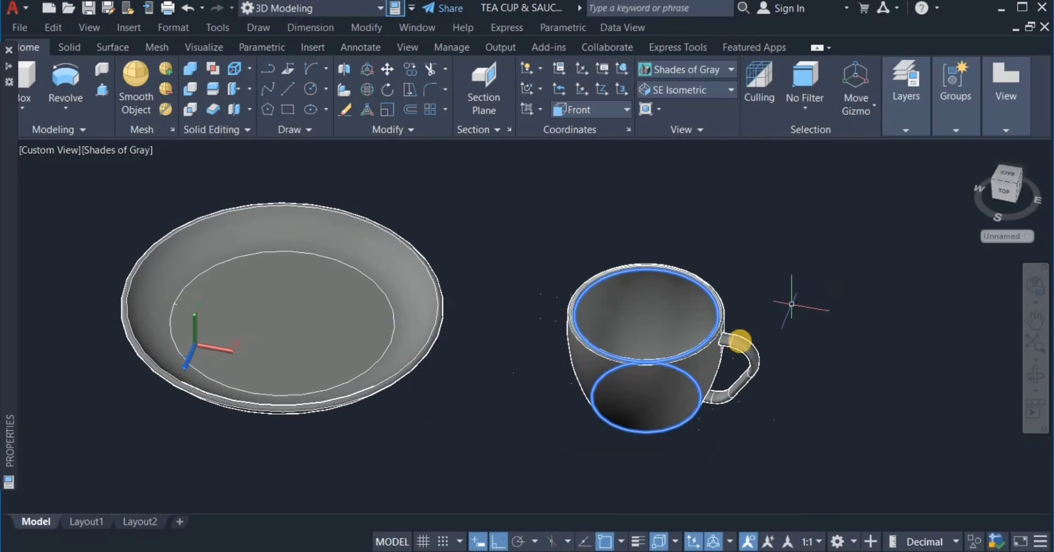
pyautogui.click(315, 318)
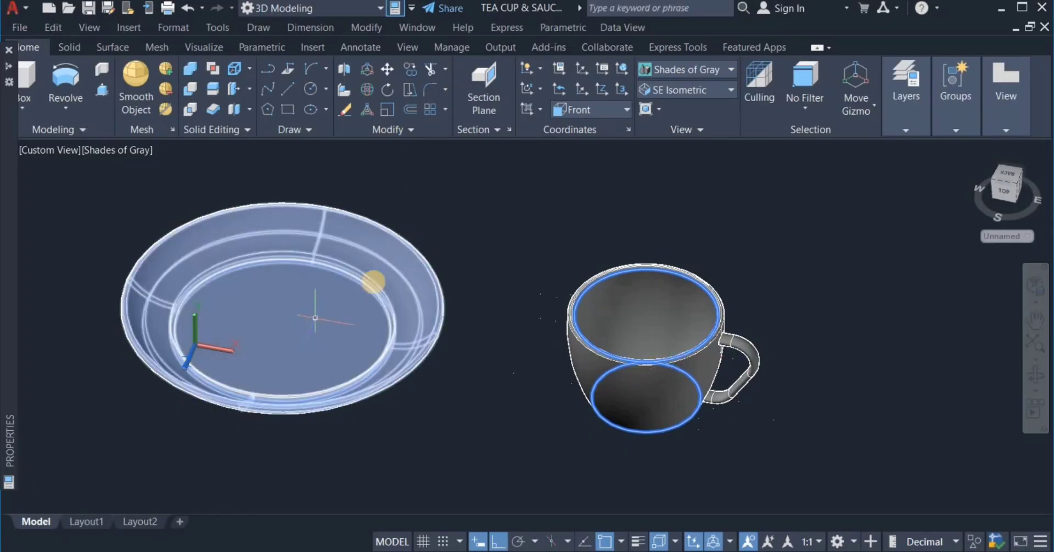
pyautogui.click(384, 70)
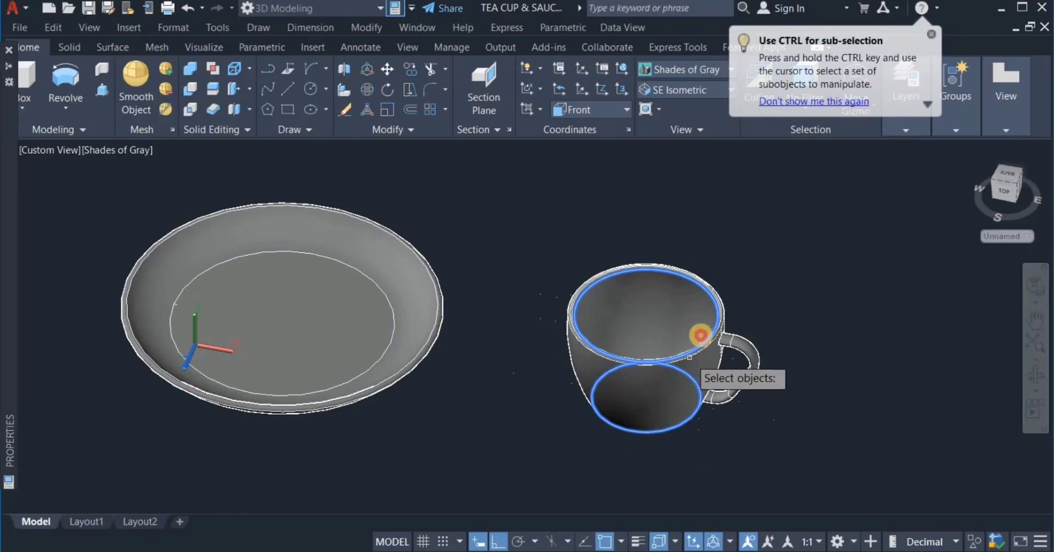
pyautogui.click(700, 337)
pyautogui.press('Return')
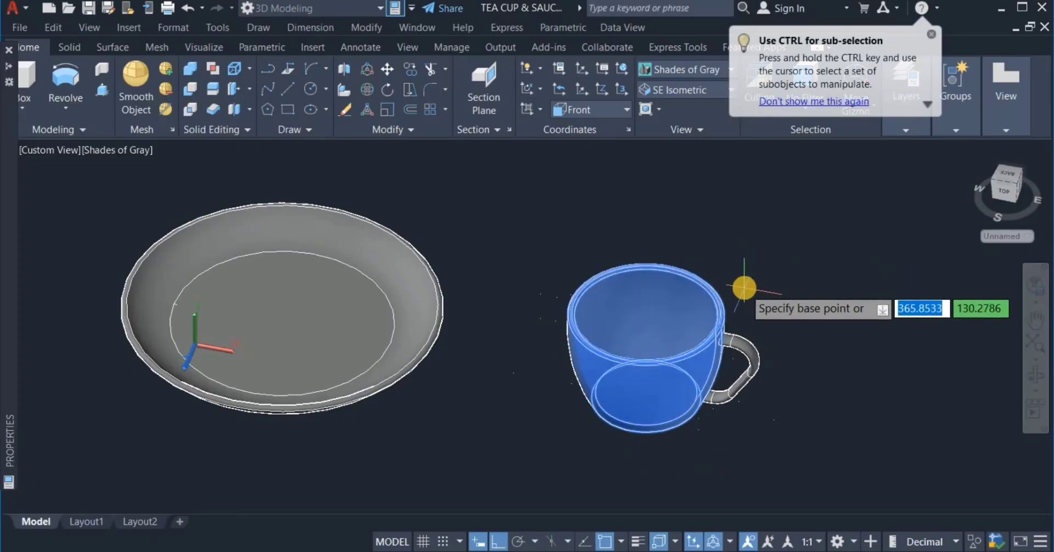
pyautogui.press('Escape')
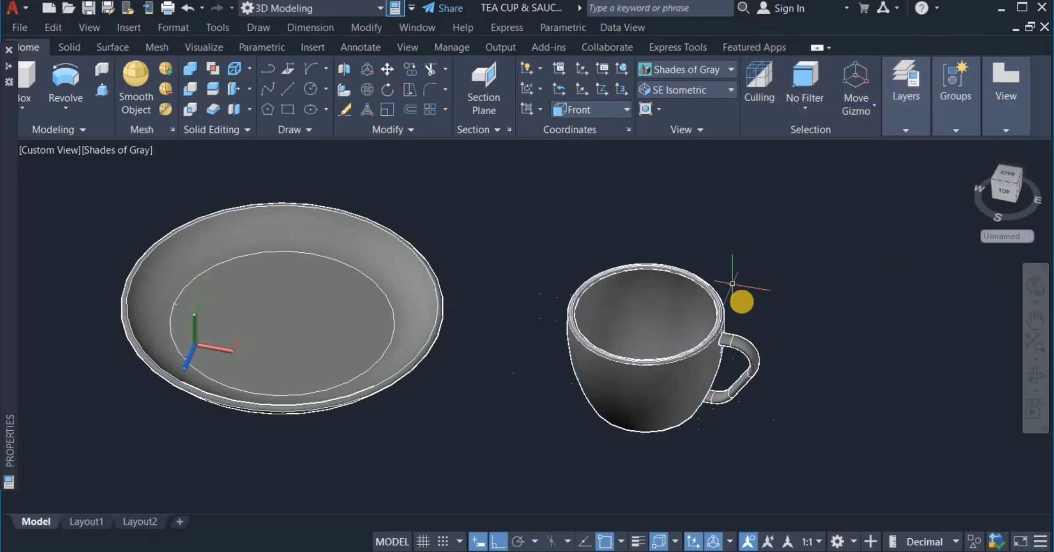
# - Union the cup body and its handle into one solid
pyautogui.click(742, 344)
pyautogui.click(669, 364)
pyautogui.click(253, 88)
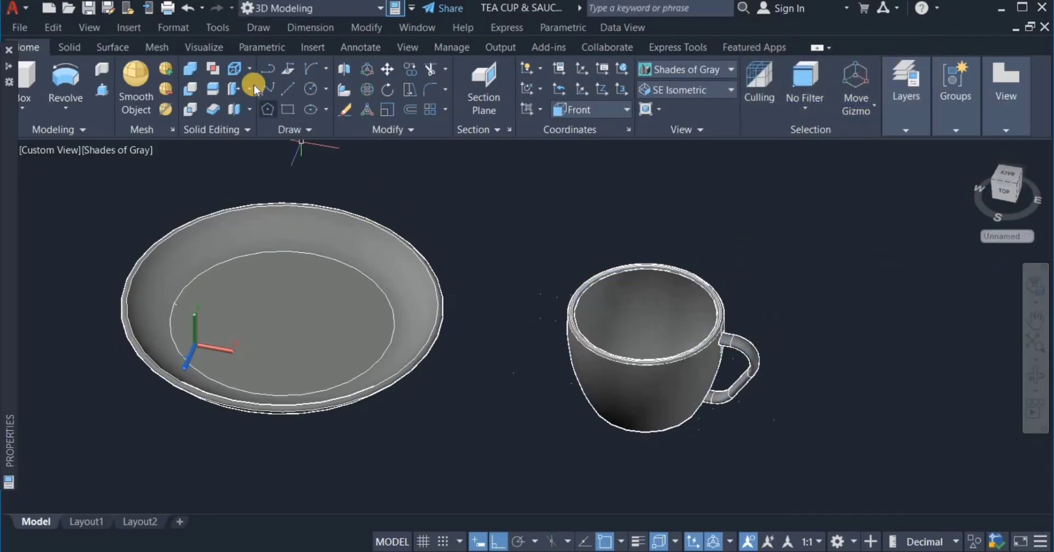
pyautogui.click(189, 70)
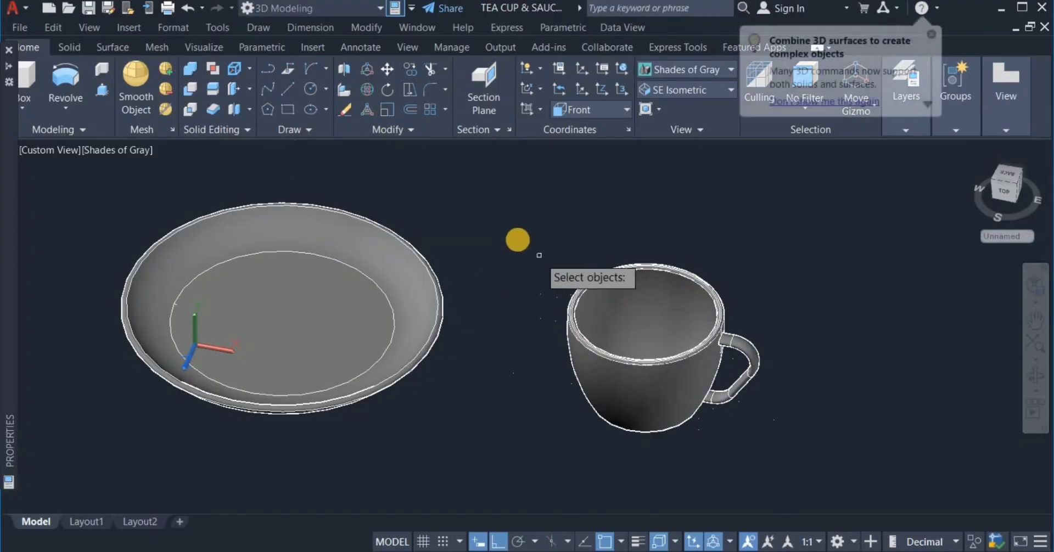
pyautogui.click(518, 236)
pyautogui.click(817, 482)
pyautogui.press('Return')
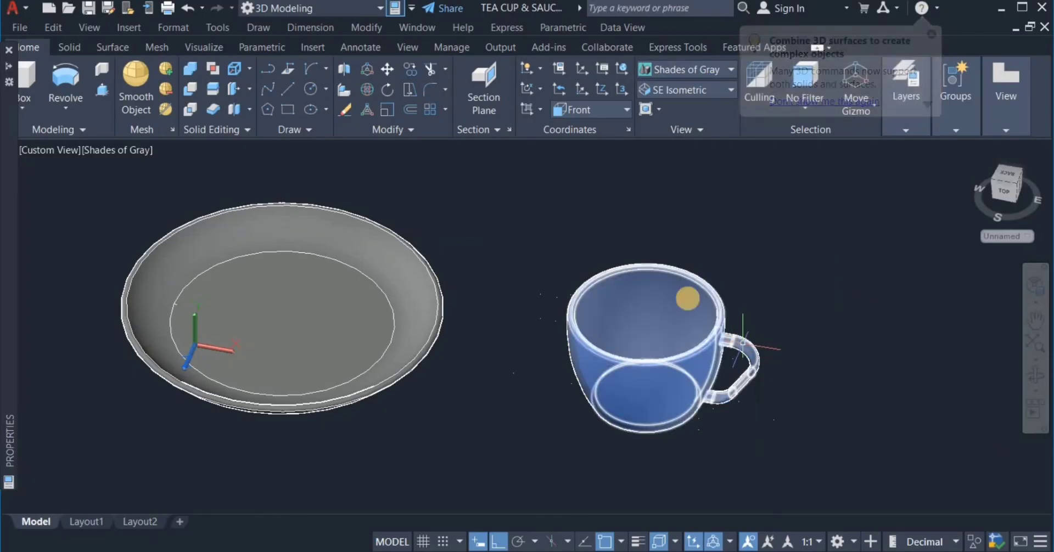
pyautogui.click(390, 67)
pyautogui.click(652, 429)
pyautogui.press('Return')
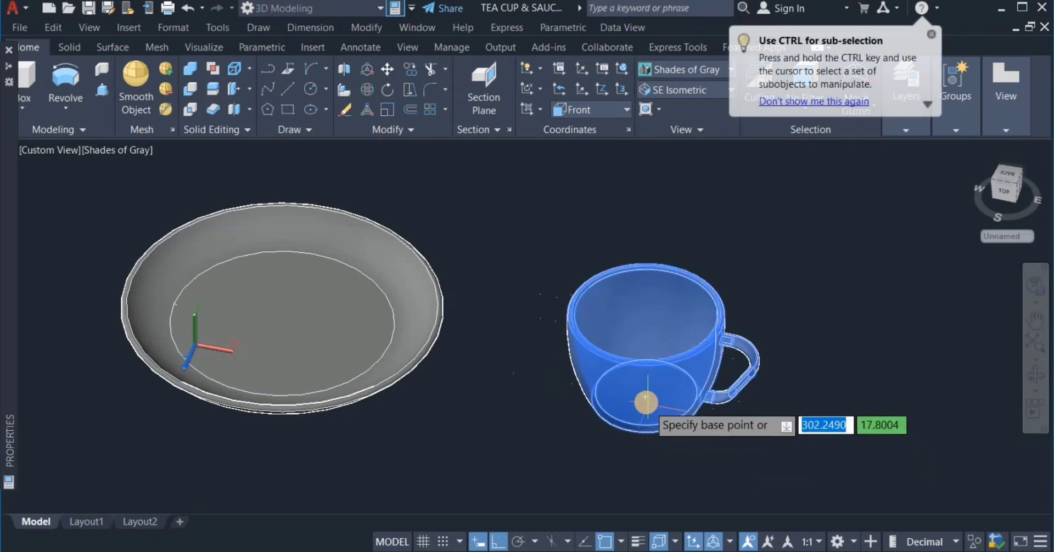
pyautogui.click(645, 397)
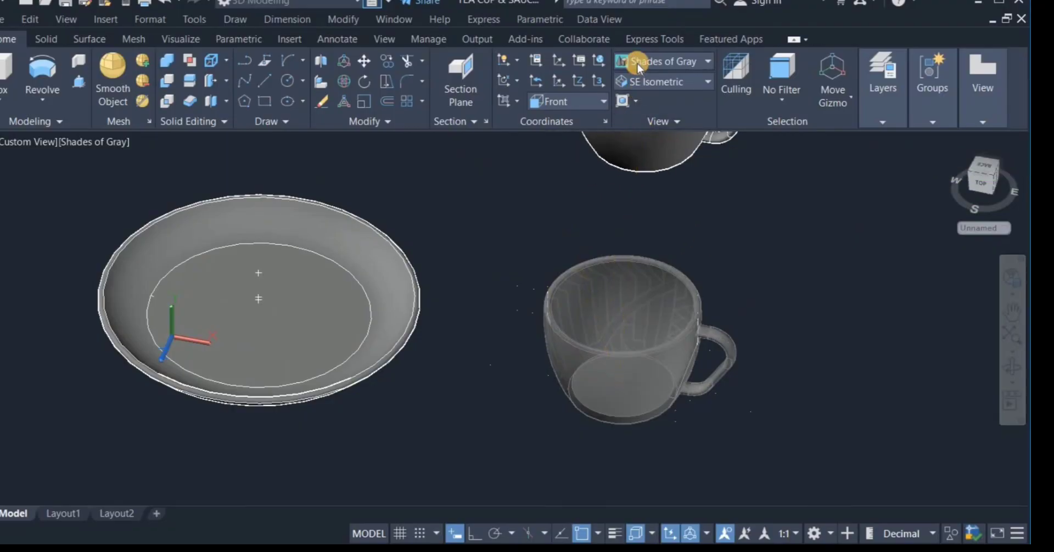
# - Switch to the 2D Wireframe visual style and move the cup from its base centre onto the centre of the saucer
pyautogui.click(638, 63)
pyautogui.click(632, 77)
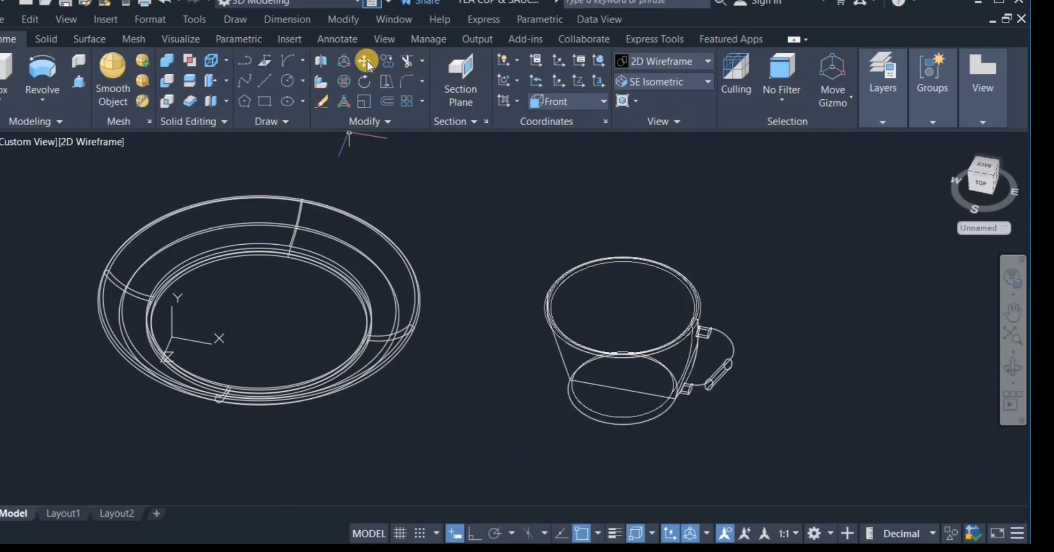
pyautogui.click(636, 359)
pyautogui.press('Return')
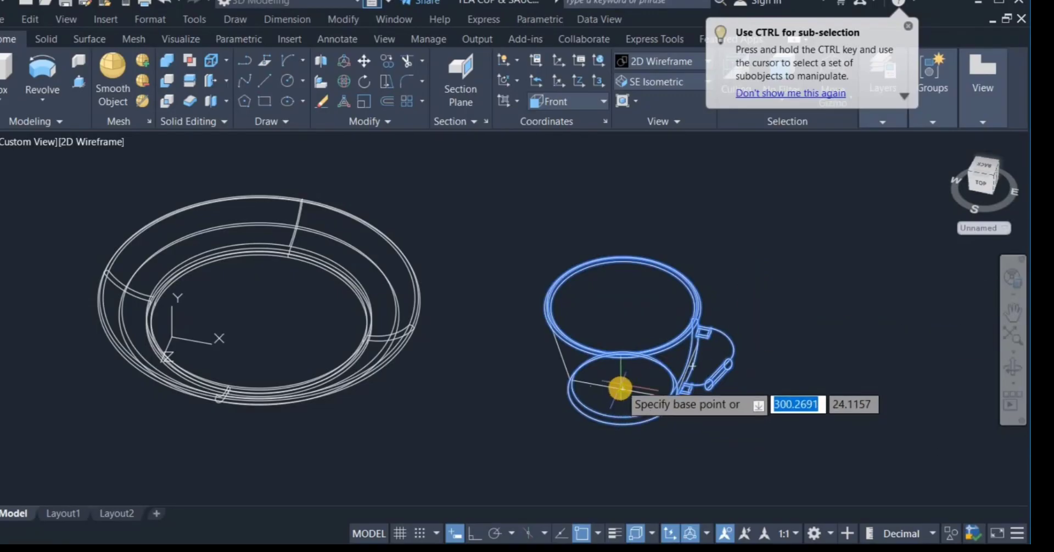
pyautogui.click(622, 388)
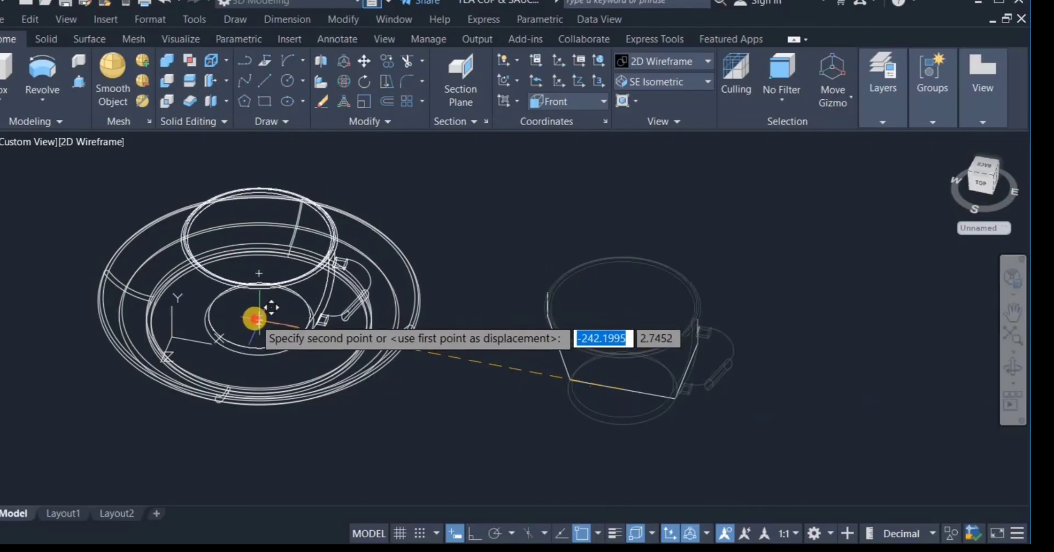
pyautogui.click(257, 319)
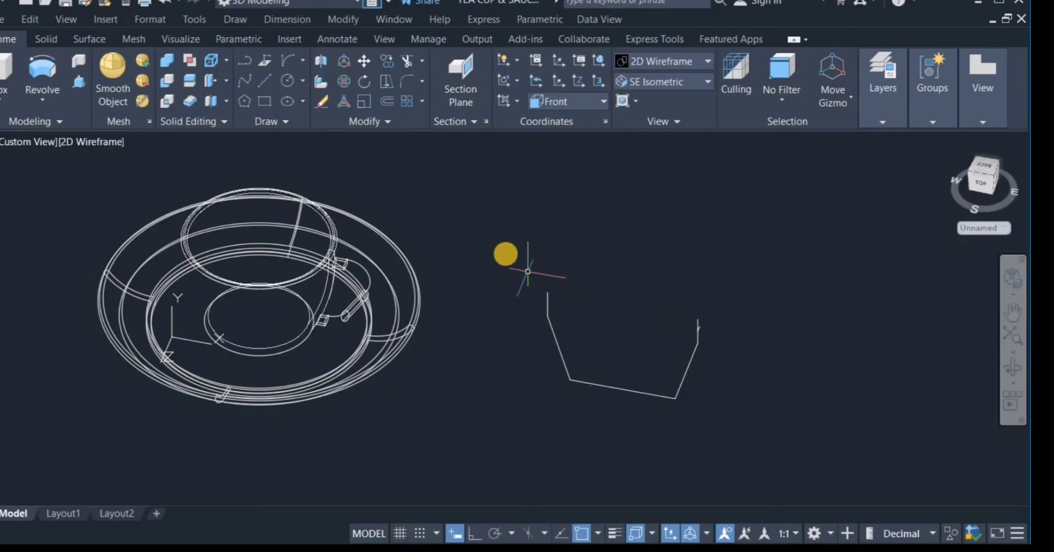
# - Erase the leftover cup profile lines at the cup's former location
pyautogui.click(506, 255)
pyautogui.click(765, 431)
pyautogui.rightClick(765, 420)
pyautogui.click(795, 156)
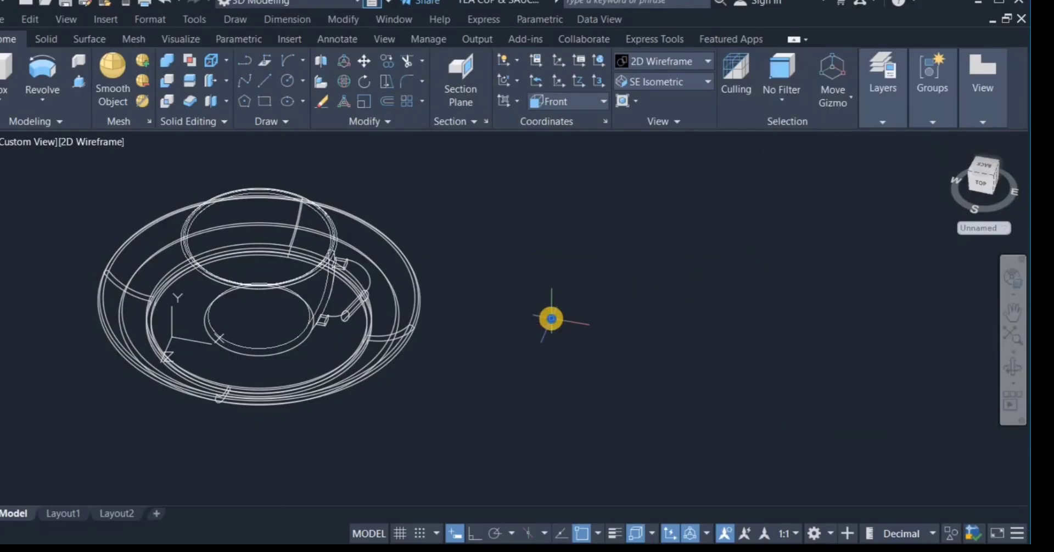
# - Centre the cup and saucer in the view and display them in the Realistic visual style
pyautogui.rightClick(551, 319)
pyautogui.click(627, 147)
pyautogui.moveTo(497, 360); pyautogui.dragTo(730, 329)
pyautogui.rightClick(731, 329)
pyautogui.click(779, 331)
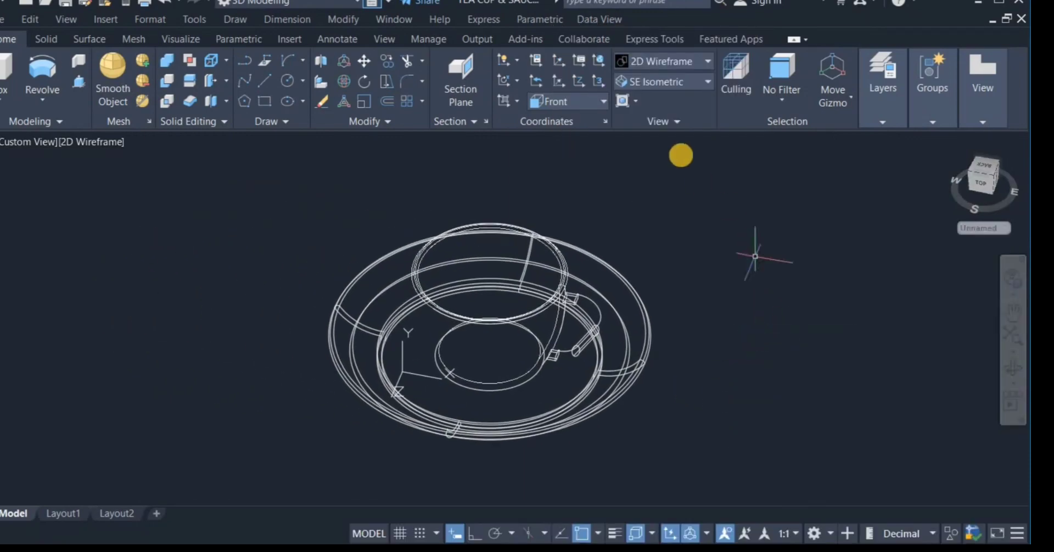
pyautogui.click(681, 64)
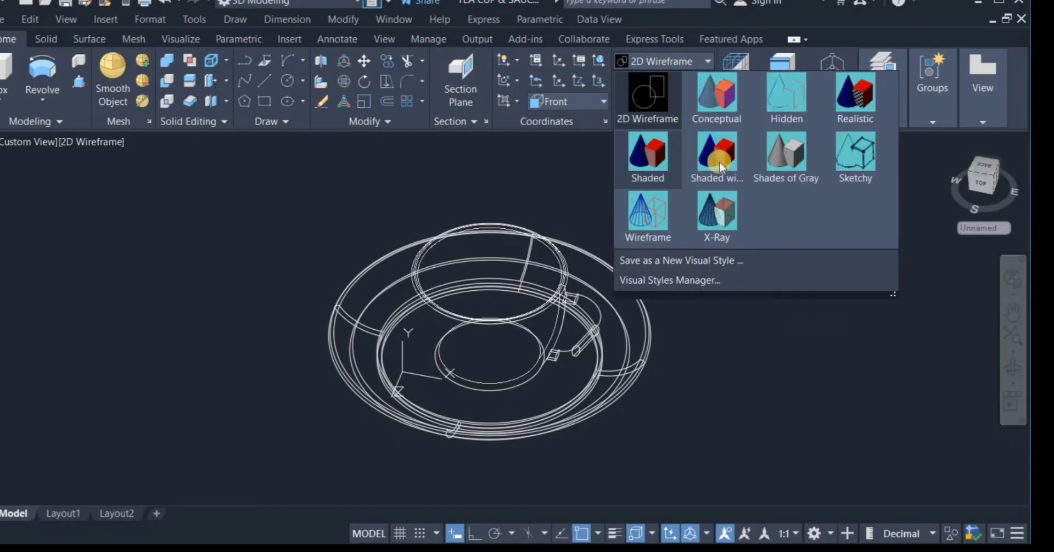
pyautogui.click(859, 97)
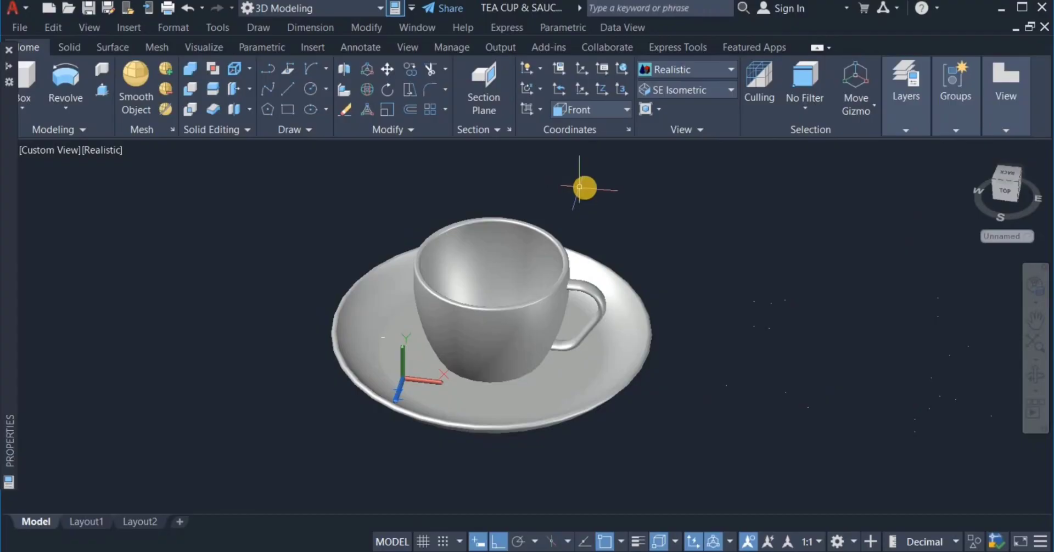
# - Relocate the UCS origin to the empty space beside the saucer, clear of the model
pyautogui.scroll(2, 581, 188)
pyautogui.rightClick(708, 352)
pyautogui.click(756, 181)
pyautogui.moveTo(651, 300); pyautogui.dragTo(705, 252)
pyautogui.rightClick(734, 223)
pyautogui.click(752, 229)
pyautogui.click(584, 68)
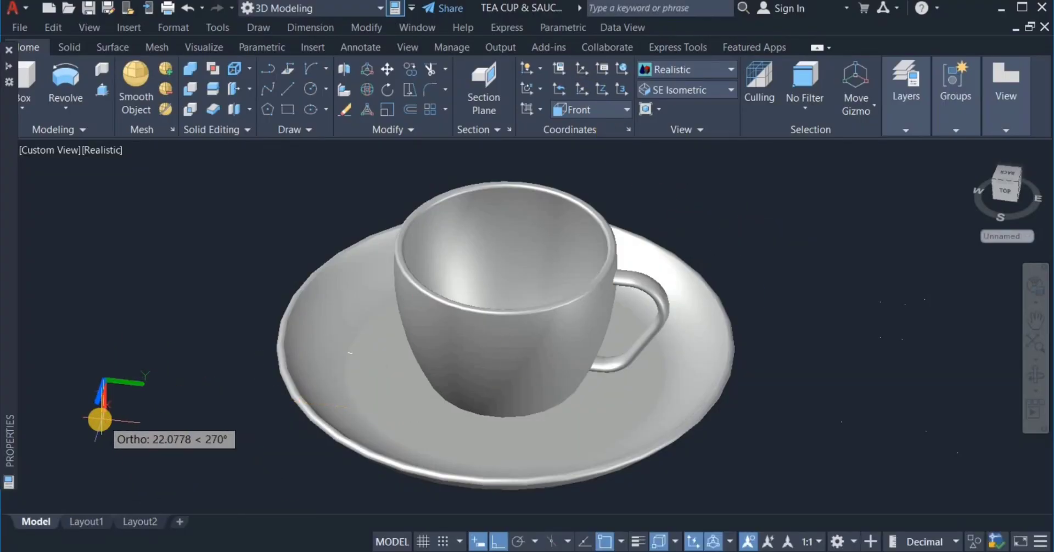
pyautogui.click(100, 419)
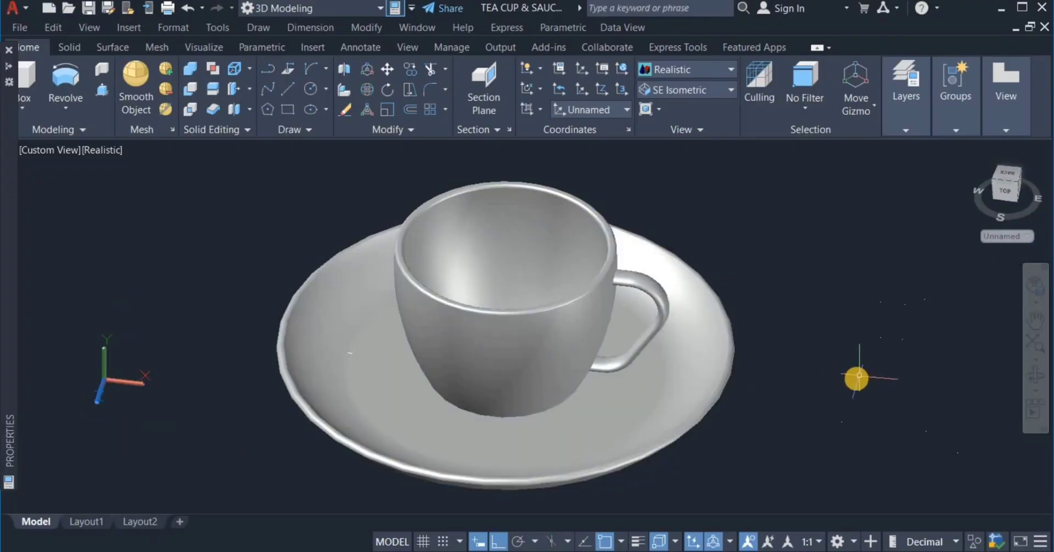
# - Orbit around the finished cup and saucer to examine them from a higher and a lower angle
pyautogui.click(1030, 379)
pyautogui.moveTo(814, 413); pyautogui.dragTo(784, 345)
pyautogui.rightClick(783, 345)
pyautogui.click(838, 102)
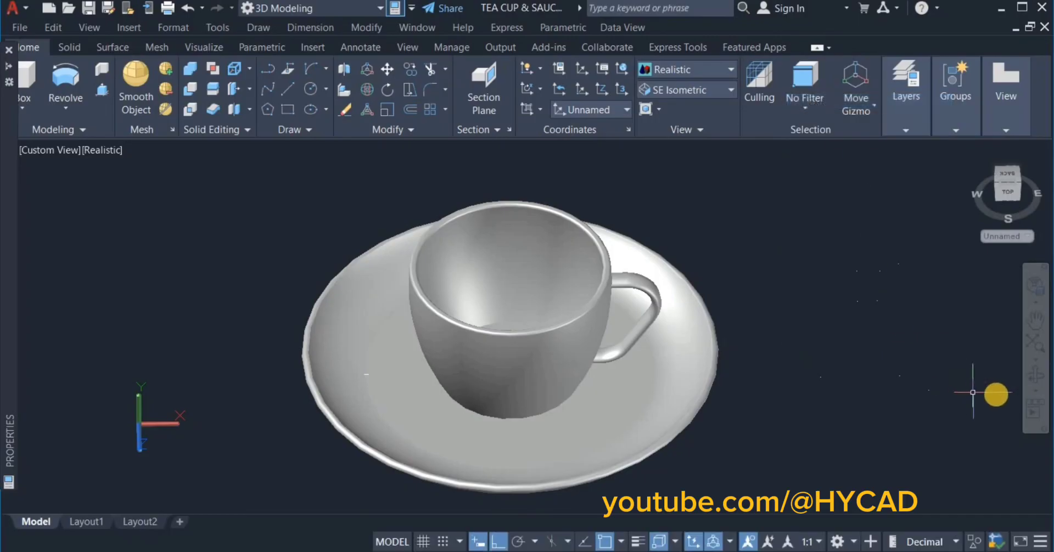
pyautogui.click(1036, 376)
pyautogui.moveTo(884, 400); pyautogui.dragTo(882, 374)
pyautogui.rightClick(778, 371)
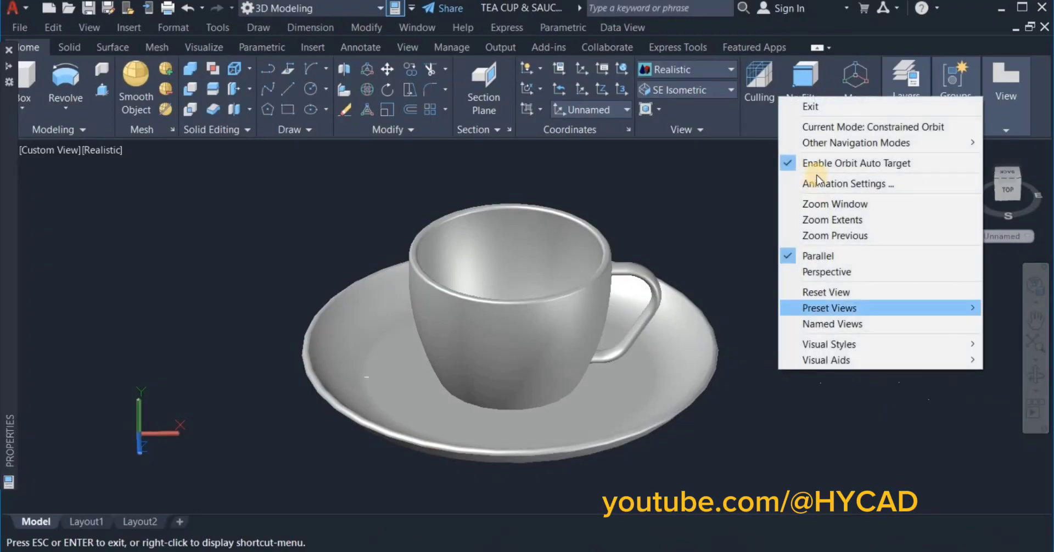
pyautogui.click(811, 106)
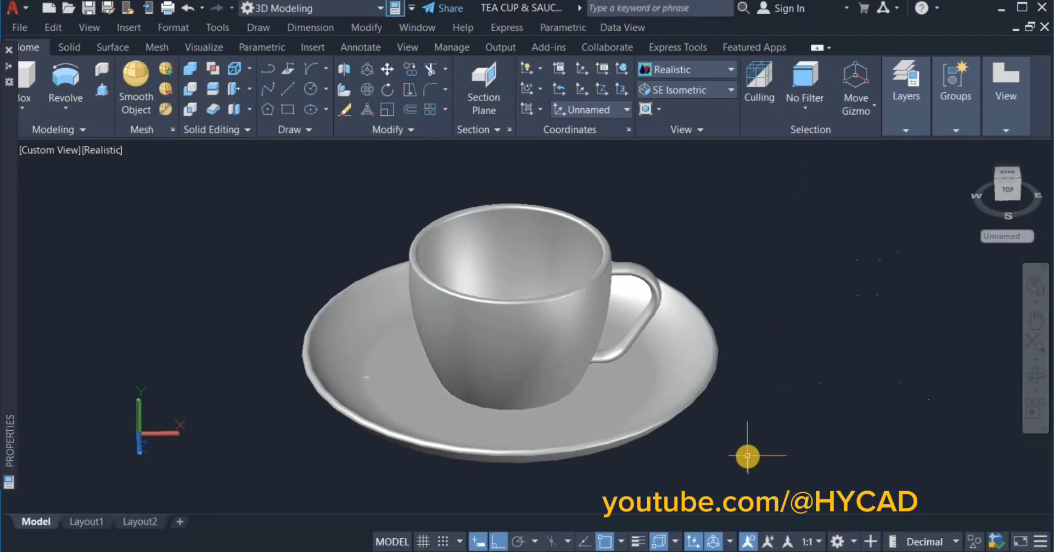